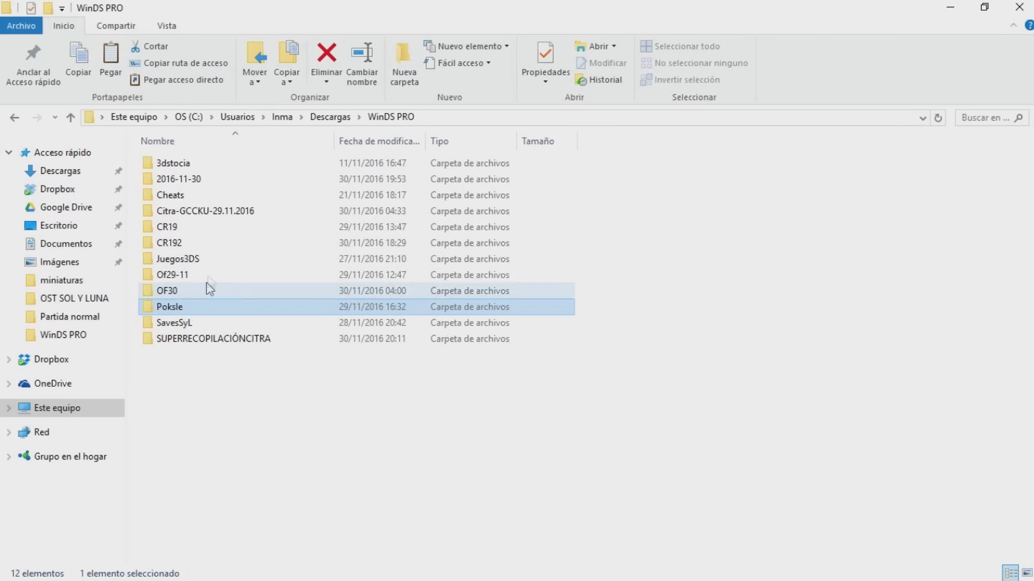
pyautogui.click(190, 279)
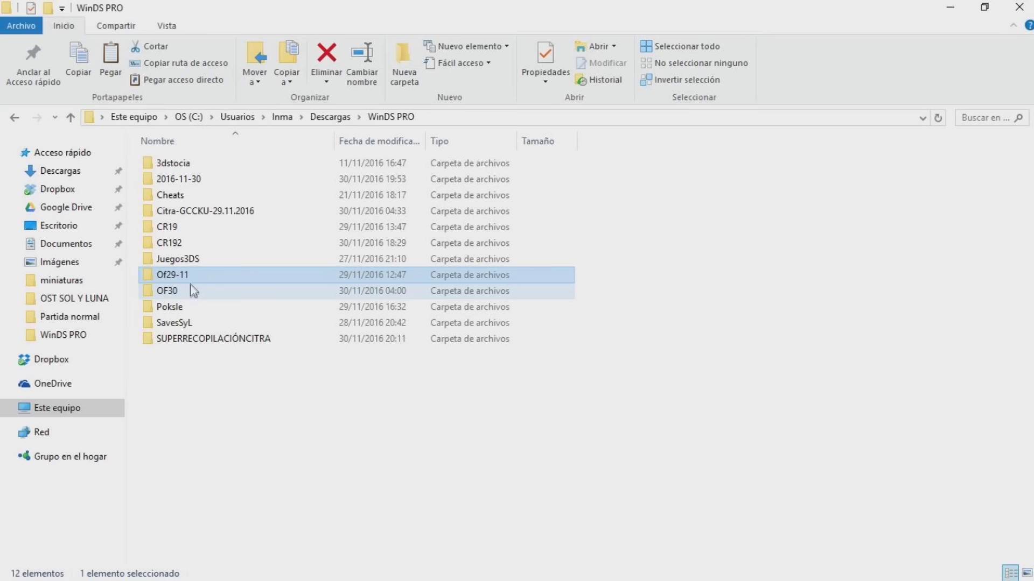
pyautogui.click(178, 280)
pyautogui.click(182, 293)
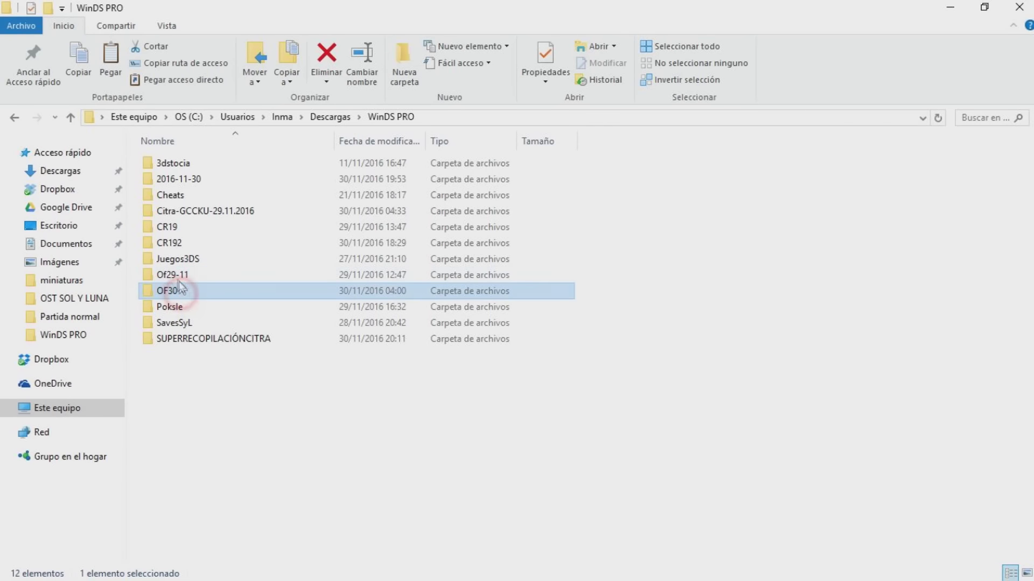
pyautogui.click(178, 275)
pyautogui.click(177, 291)
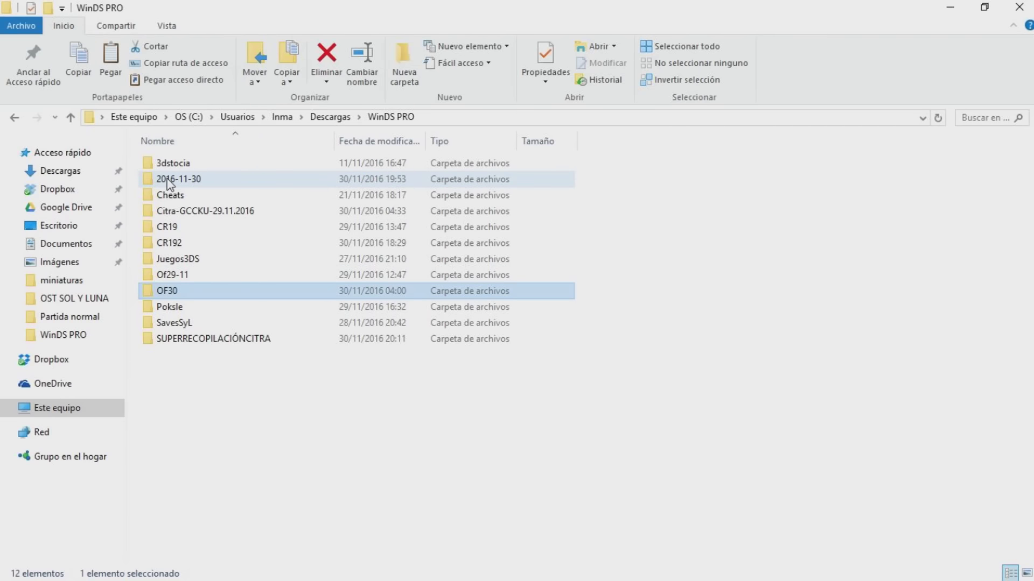
pyautogui.moveTo(169, 184)
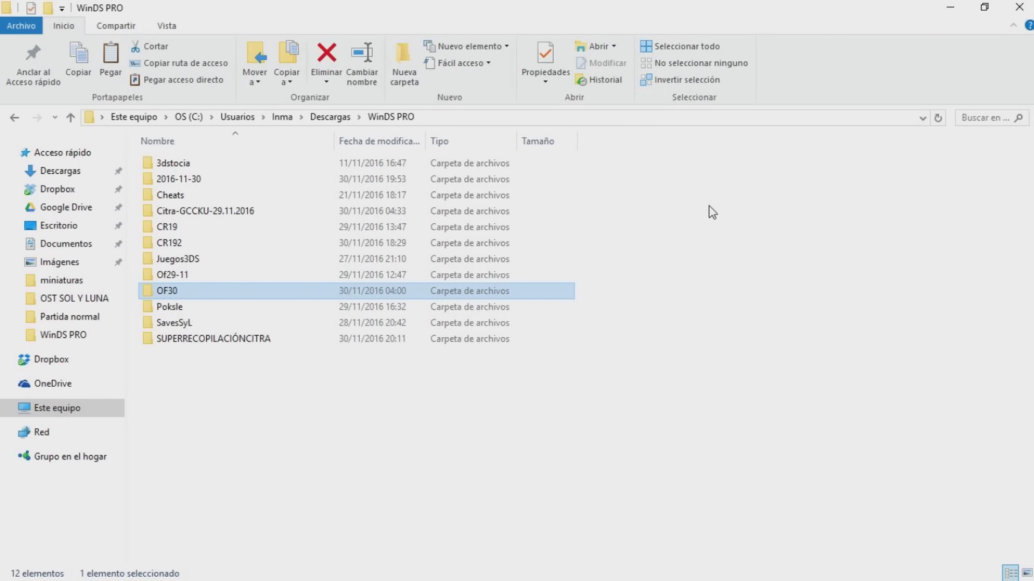
# - Open the Citra-GCCKU-29.11.2016 folder and run citra-qt.exe, accepting the security warning and maximizing the Citra window
pyautogui.doubleClick(189, 217)
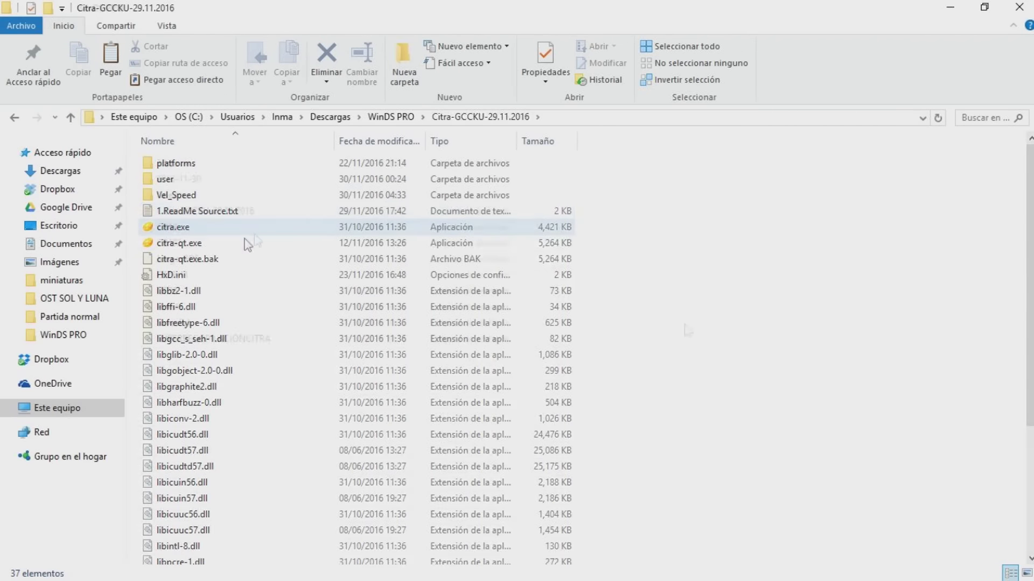
pyautogui.press('BackSpace')
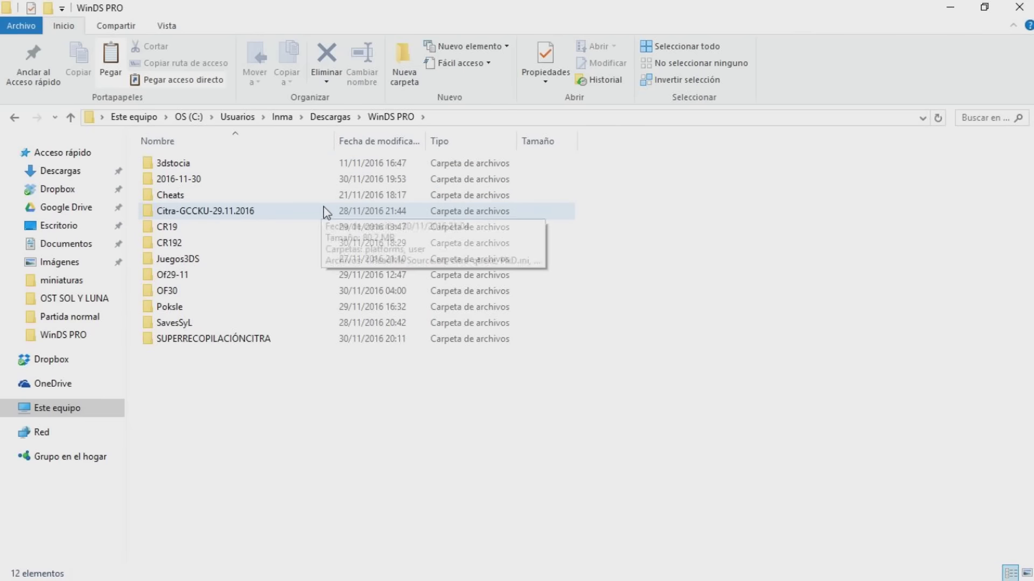
pyautogui.doubleClick(371, 211)
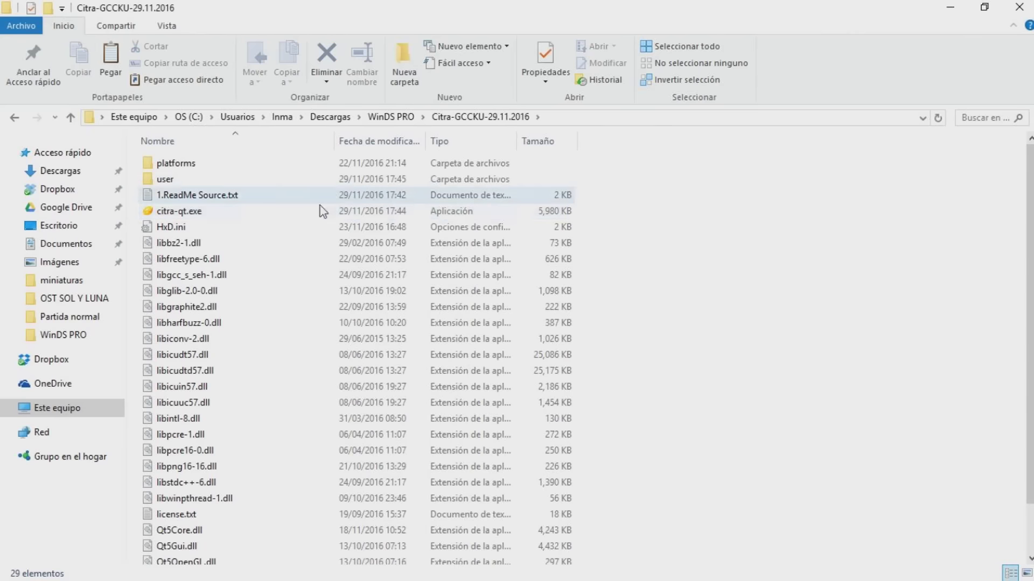
pyautogui.doubleClick(274, 214)
pyautogui.click(545, 310)
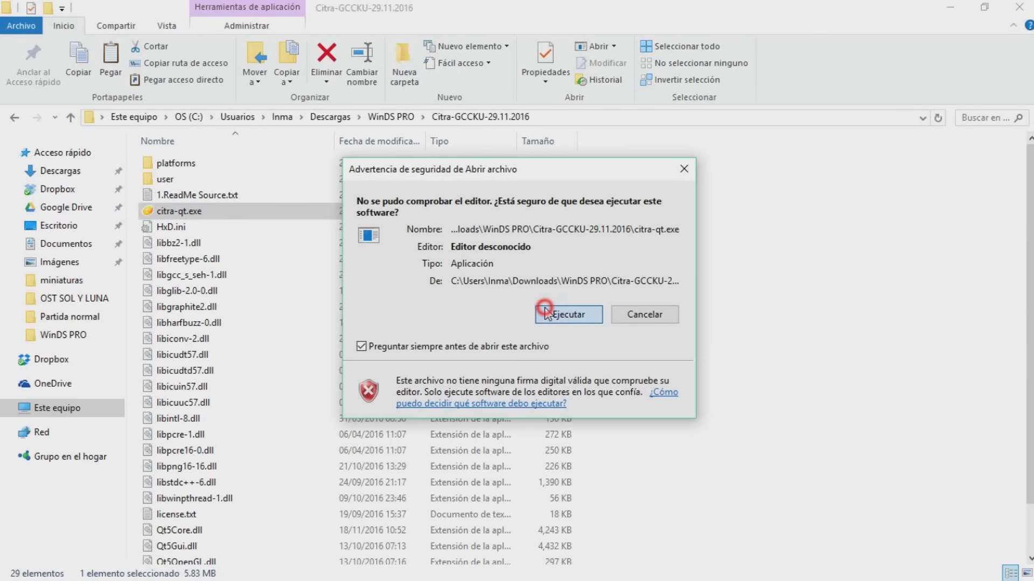
pyautogui.click(793, 115)
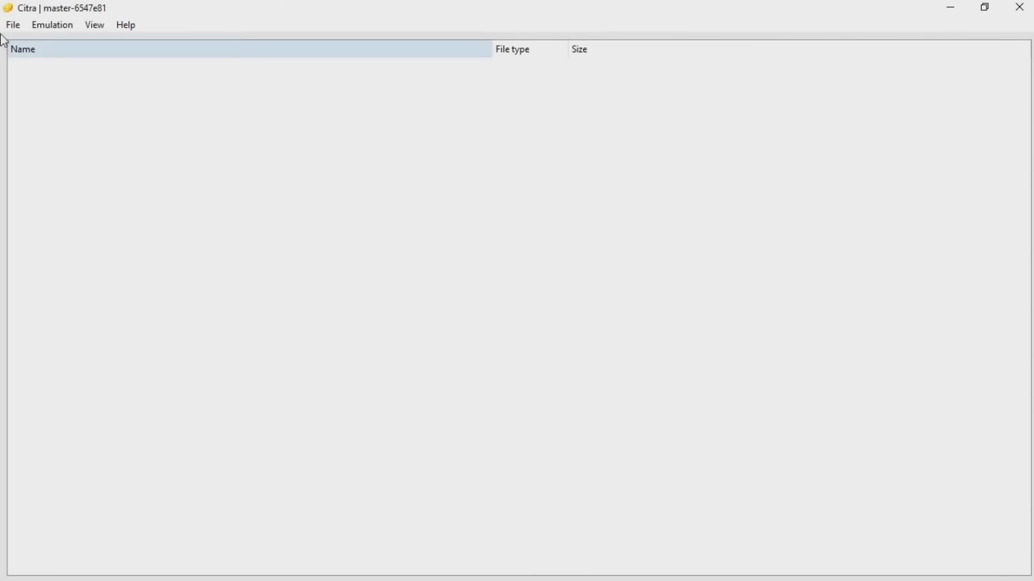
# - Set the Juegos3DS folder inside WinDS PRO as the game directory and launch the PMSV copy of Pokémon Moon
pyautogui.click(17, 25)
pyautogui.click(50, 85)
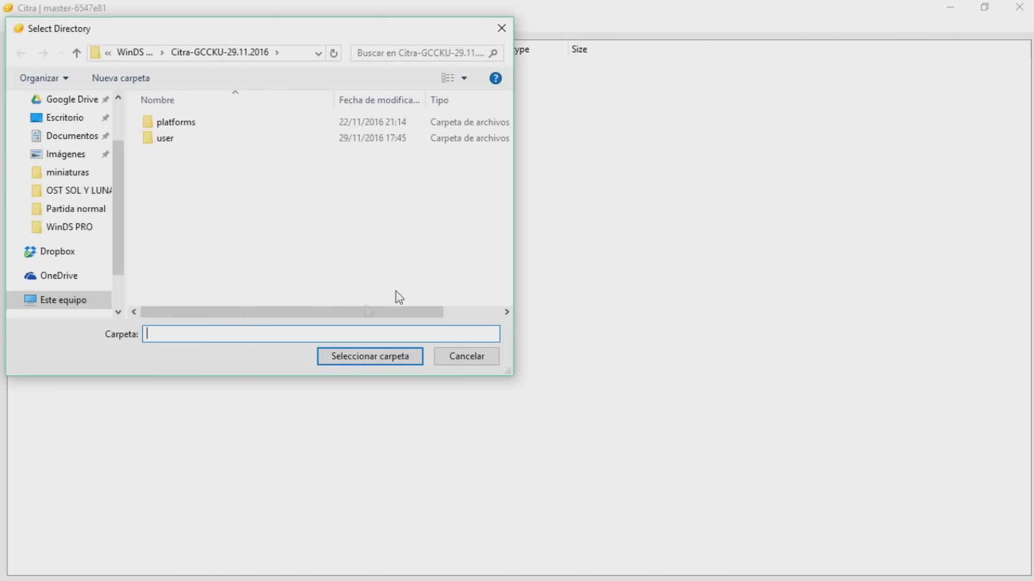
pyautogui.click(133, 52)
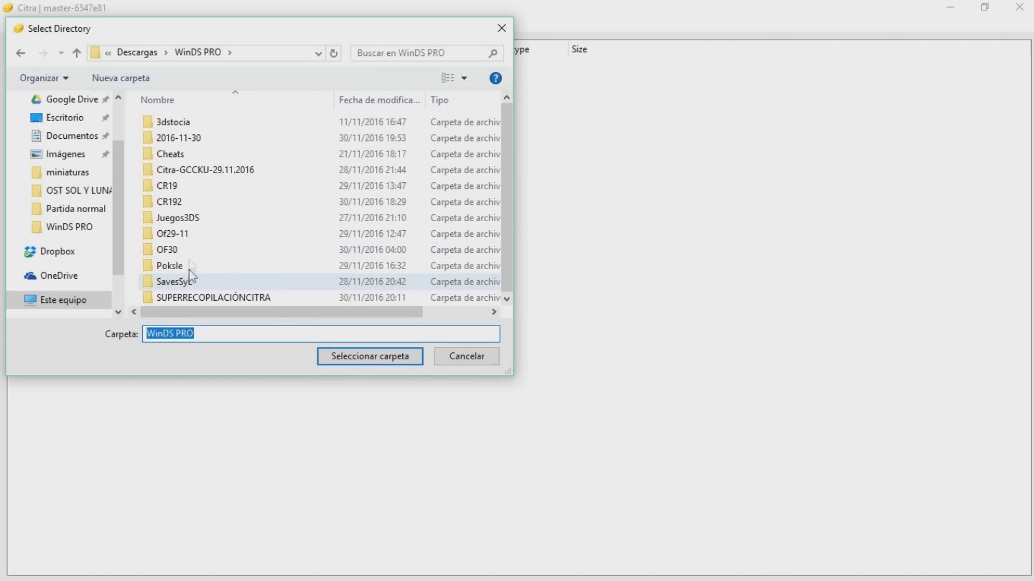
pyautogui.doubleClick(192, 218)
pyautogui.click(370, 357)
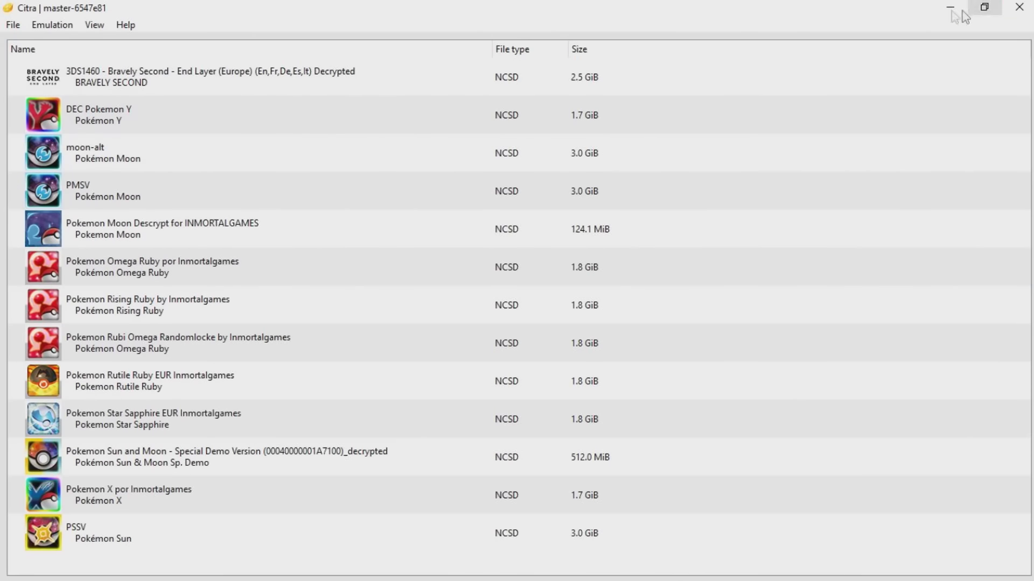
pyautogui.doubleClick(116, 192)
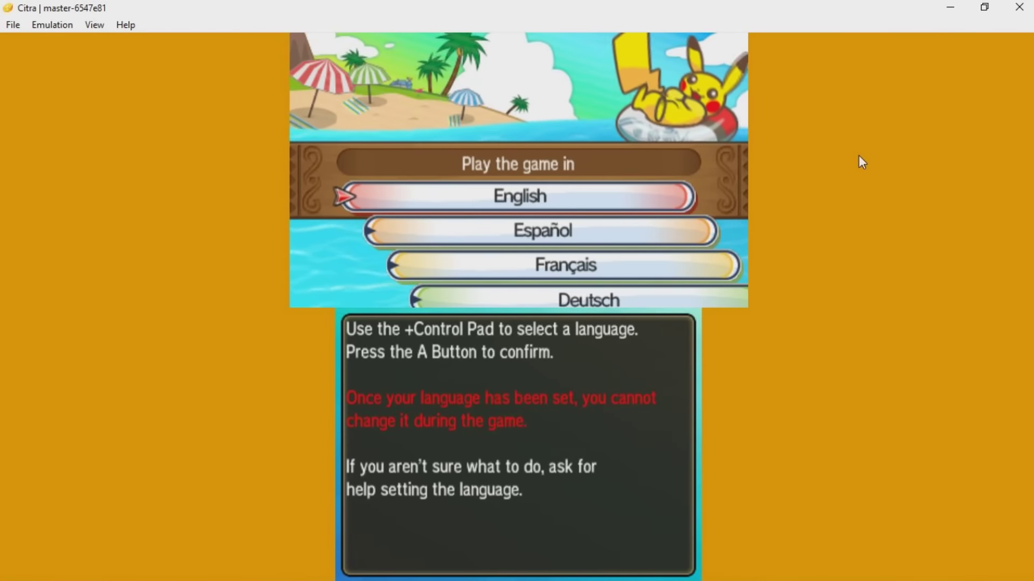
# - Restore the default input mappings in the emulator configuration and apply them
pyautogui.click(59, 26)
pyautogui.click(76, 99)
pyautogui.click(470, 124)
pyautogui.click(619, 447)
pyautogui.click(588, 475)
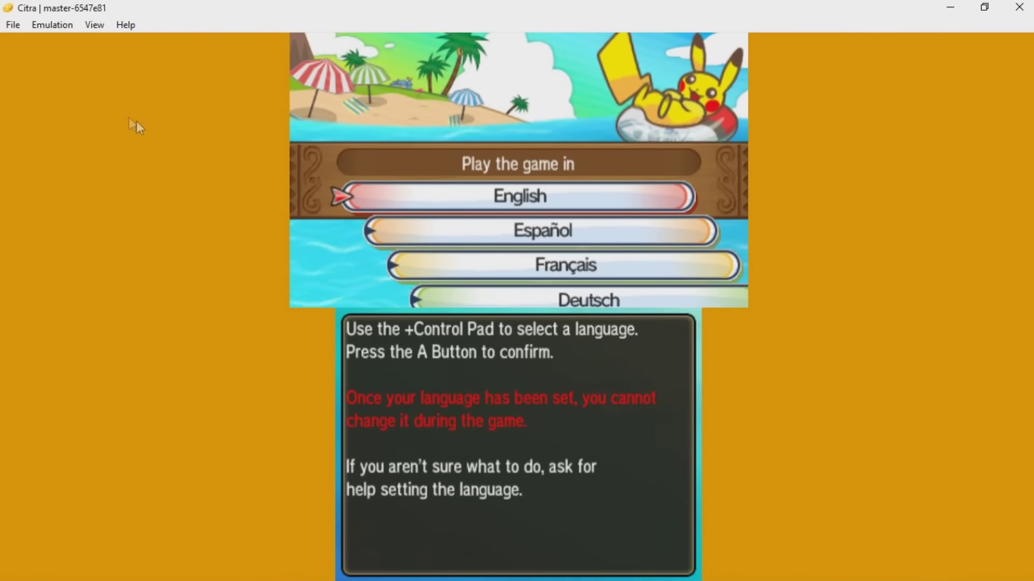
# - Choose Español as the game language and confirm the selection
pyautogui.press('Down')
pyautogui.press('a')
pyautogui.press('a')
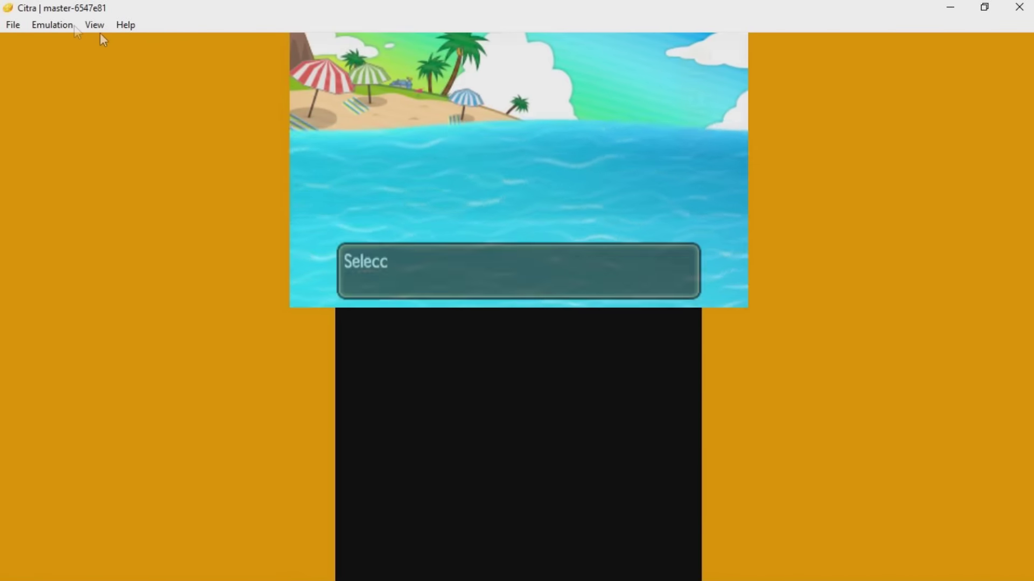
# - Review the system and input settings in the configuration, and open the background colour selection in the graphics settings
pyautogui.click(52, 25)
pyautogui.click(75, 100)
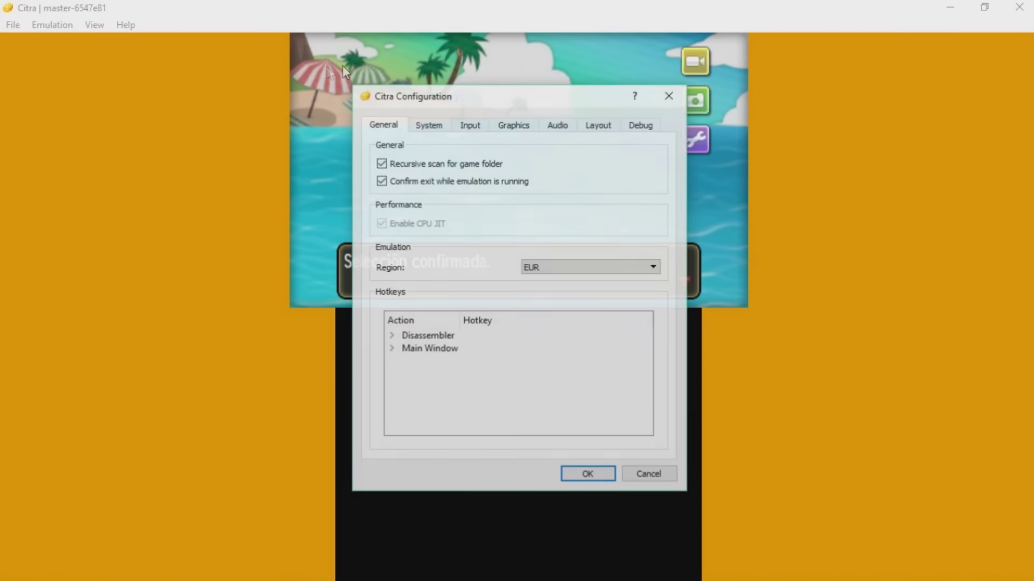
pyautogui.click(425, 129)
pyautogui.click(469, 126)
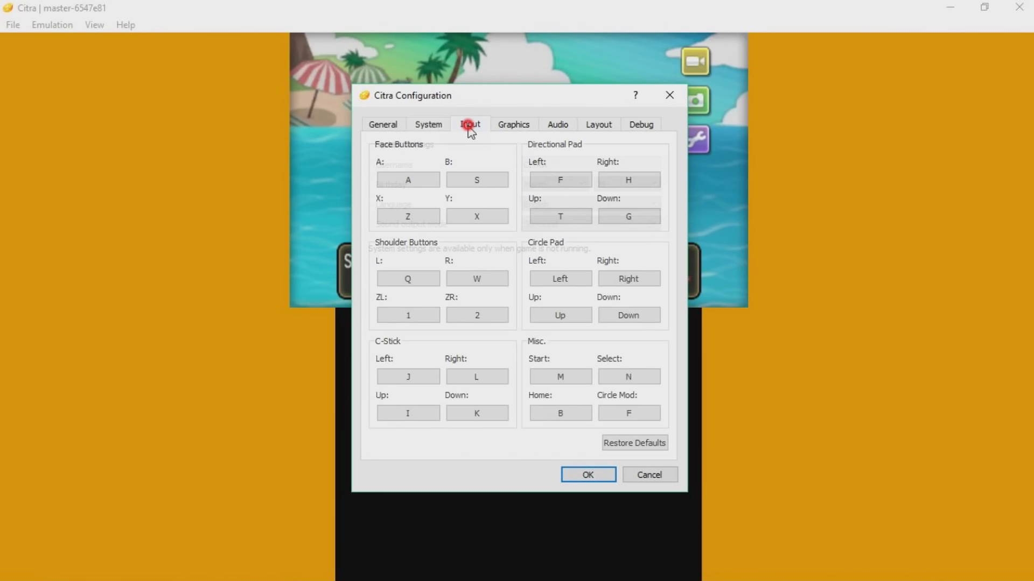
pyautogui.click(516, 126)
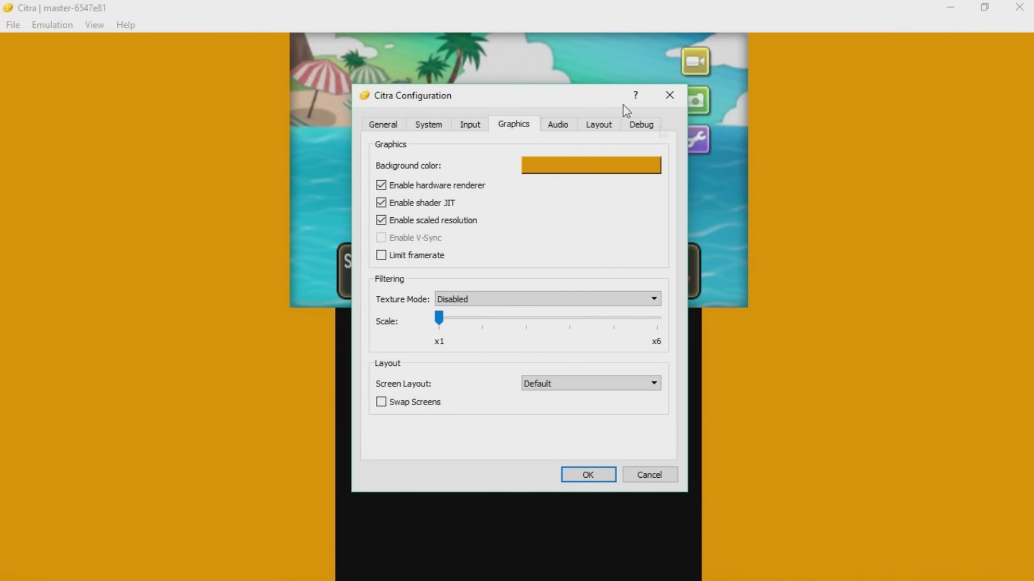
pyautogui.click(592, 165)
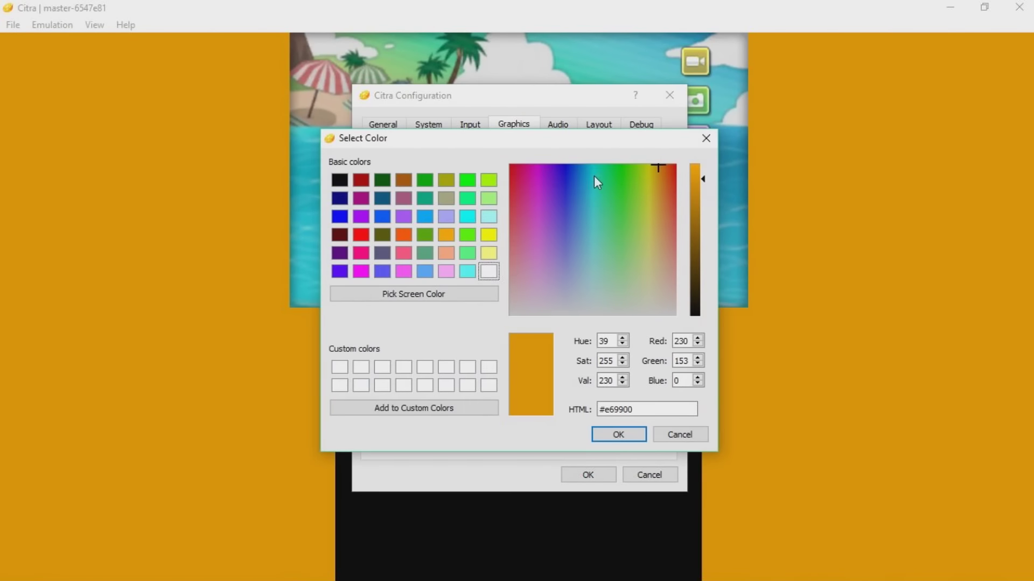
# - Try out different background colours by picking basic yellows and adjusting hue and brightness, ending on #c3c60f
pyautogui.click(490, 253)
pyautogui.click(489, 235)
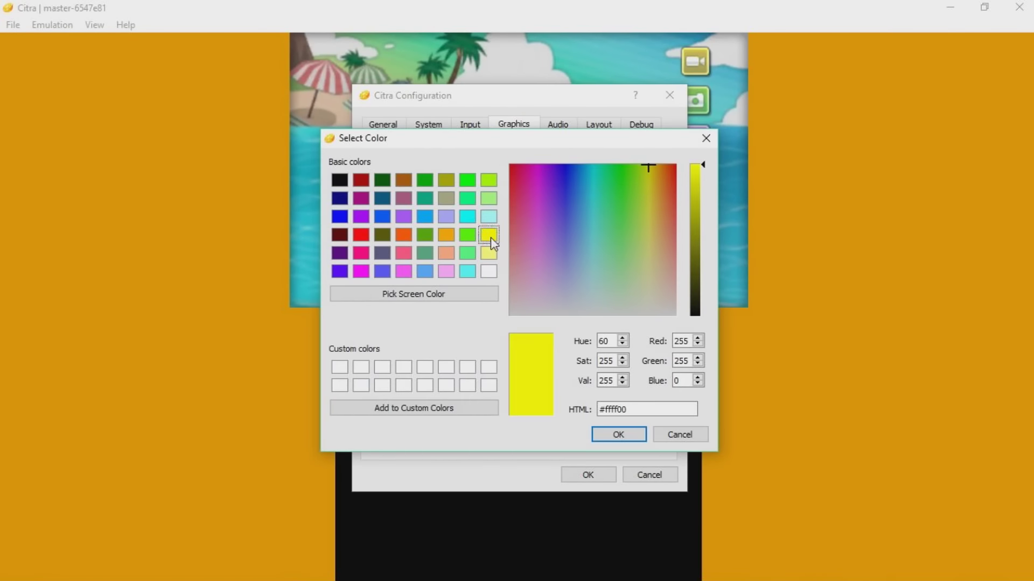
pyautogui.moveTo(651, 169); pyautogui.dragTo(536, 230)
pyautogui.click(702, 165)
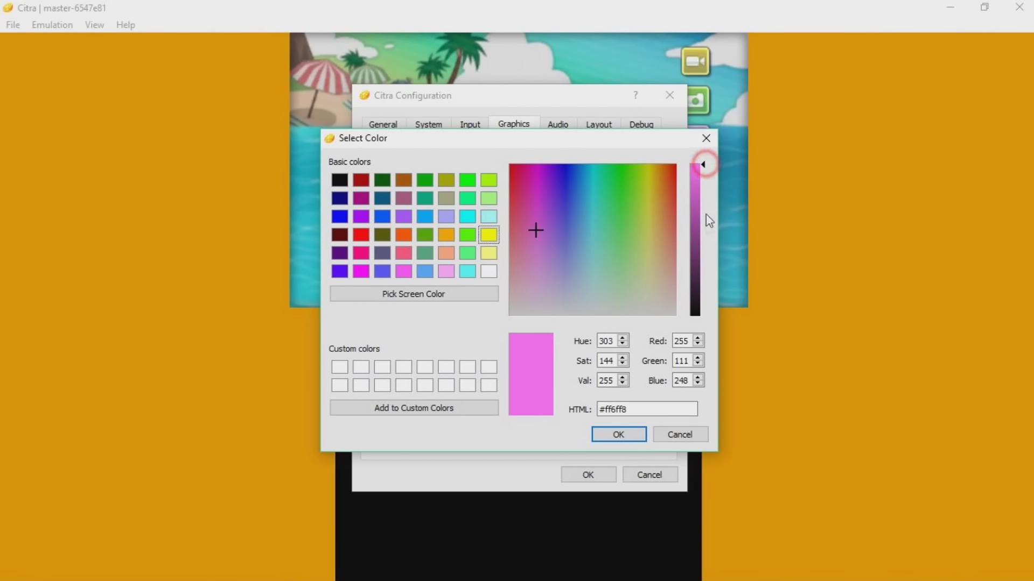
pyautogui.click(702, 164)
pyautogui.moveTo(705, 273); pyautogui.dragTo(706, 198)
pyautogui.moveTo(596, 215); pyautogui.dragTo(648, 176)
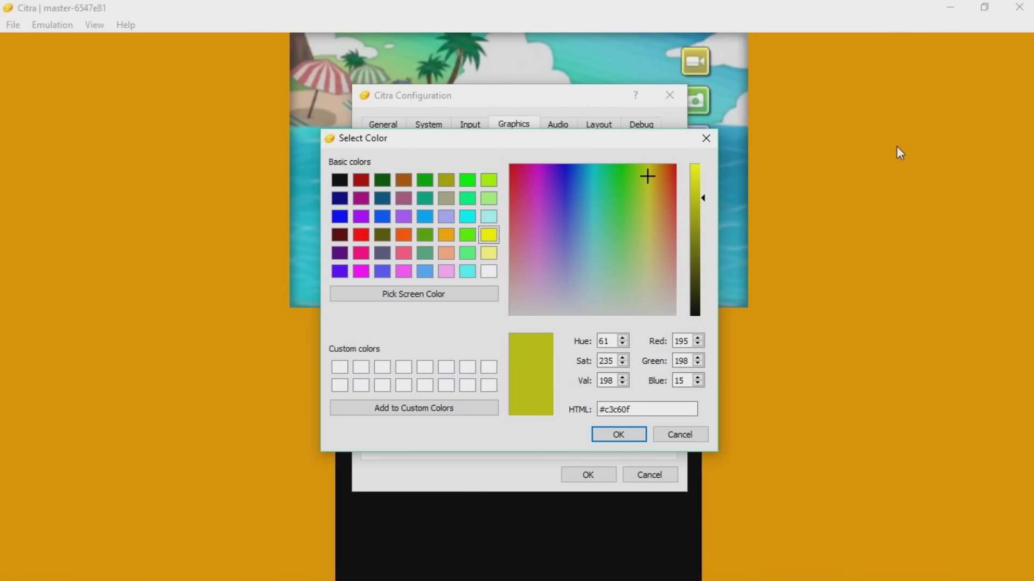
# - Set the background colour to yellow #ffff00 and apply the configuration
pyautogui.click(488, 236)
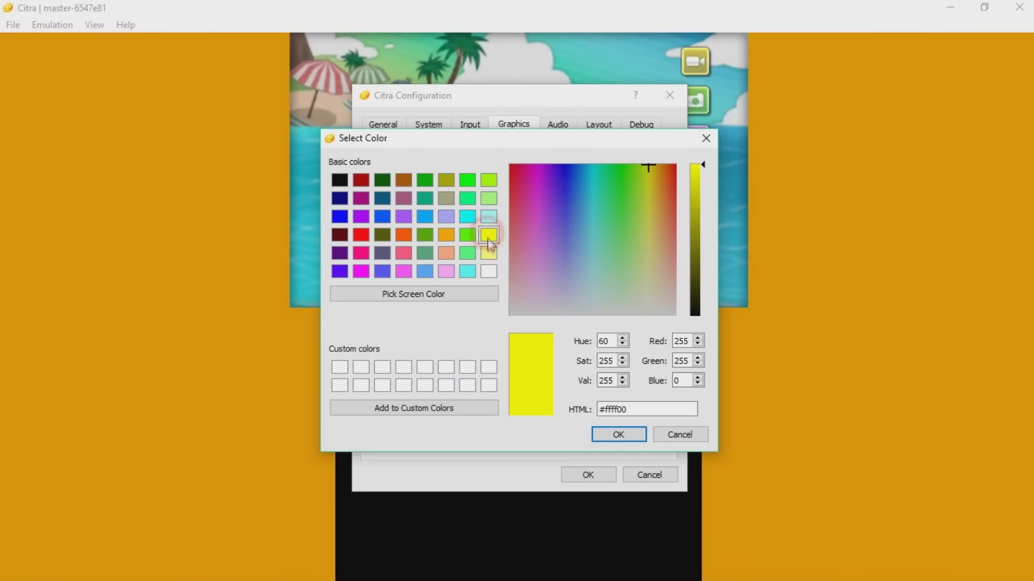
pyautogui.click(608, 434)
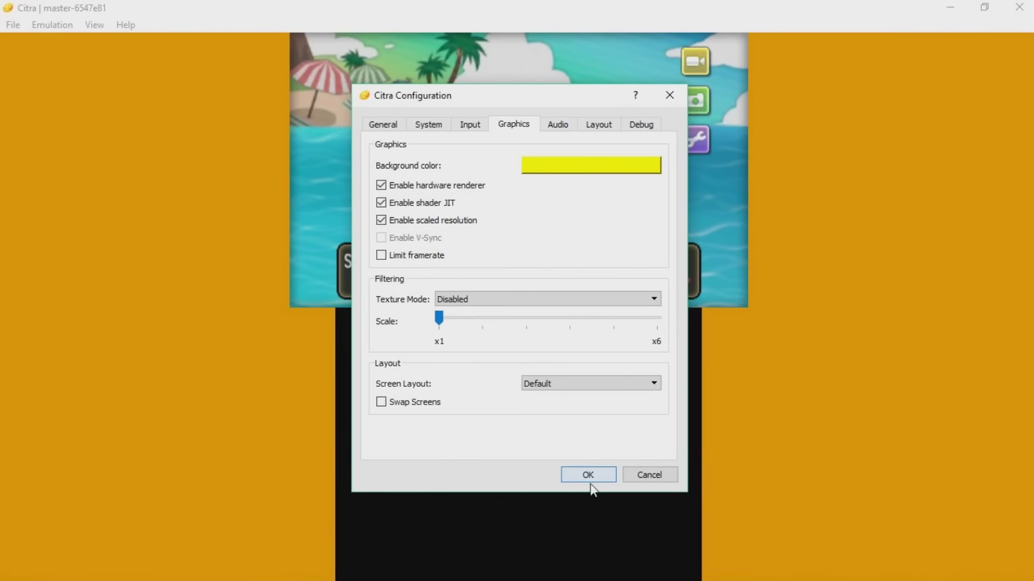
pyautogui.click(588, 476)
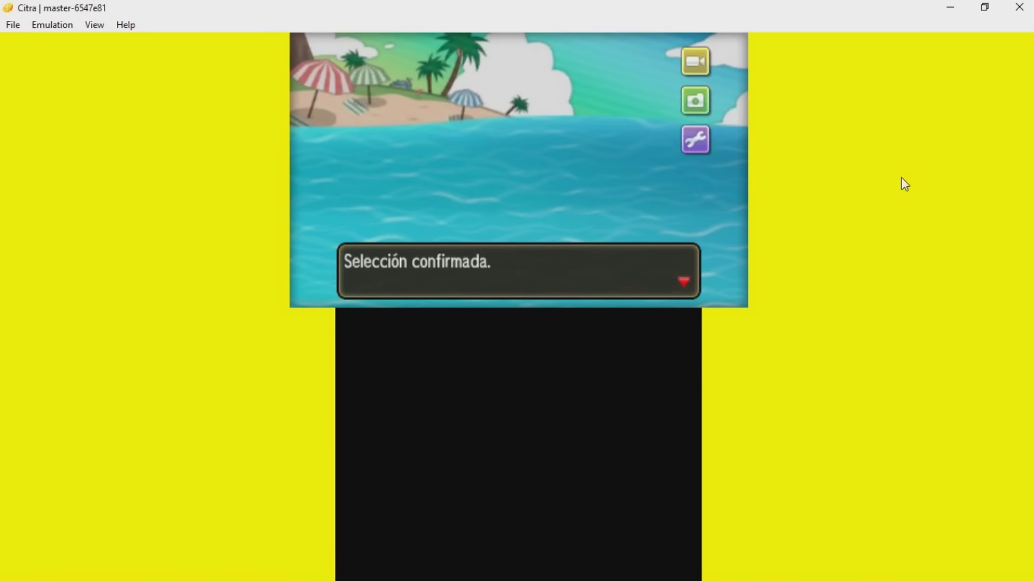
# - Advance past the language confirmation in the game and enable the framerate limit in the graphics settings
pyautogui.press('a')
pyautogui.press('a')
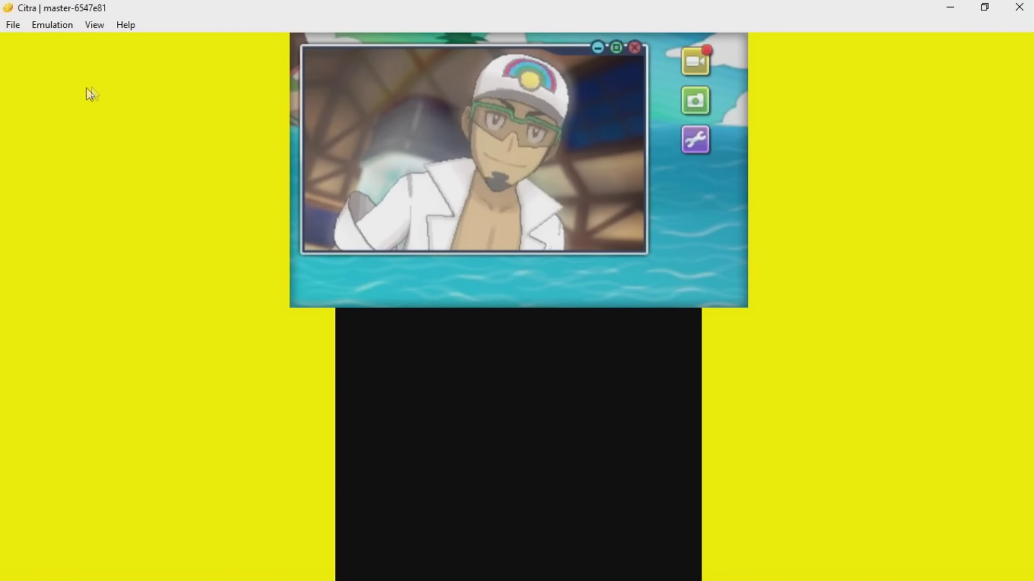
pyautogui.click(61, 24)
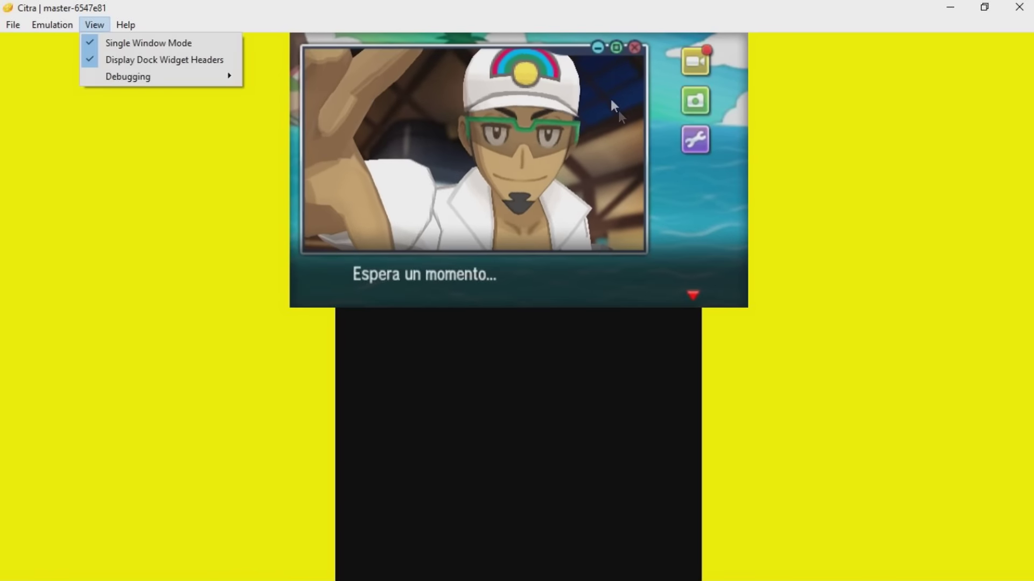
pyautogui.click(63, 99)
pyautogui.click(531, 124)
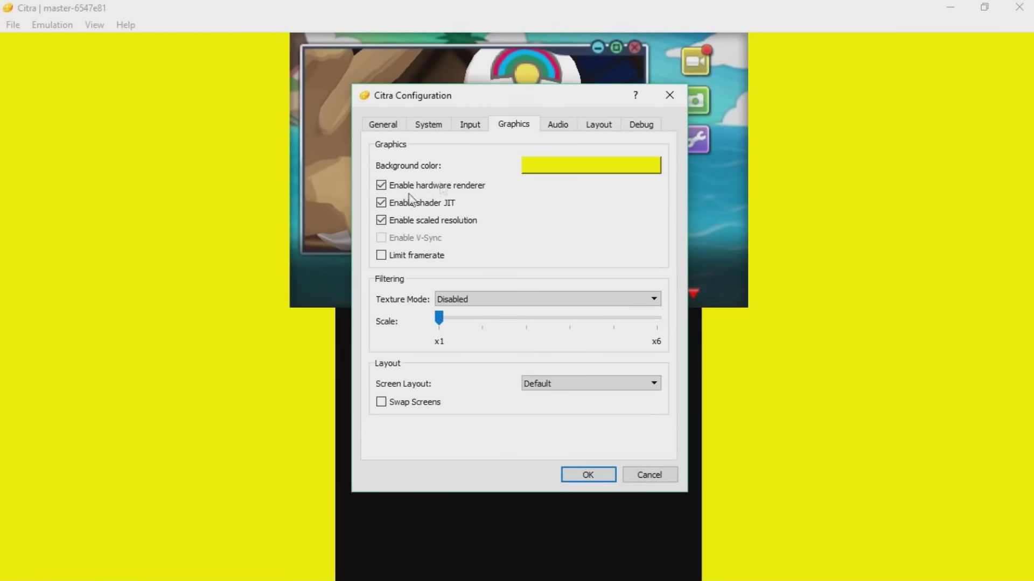
pyautogui.click(381, 255)
pyautogui.click(588, 475)
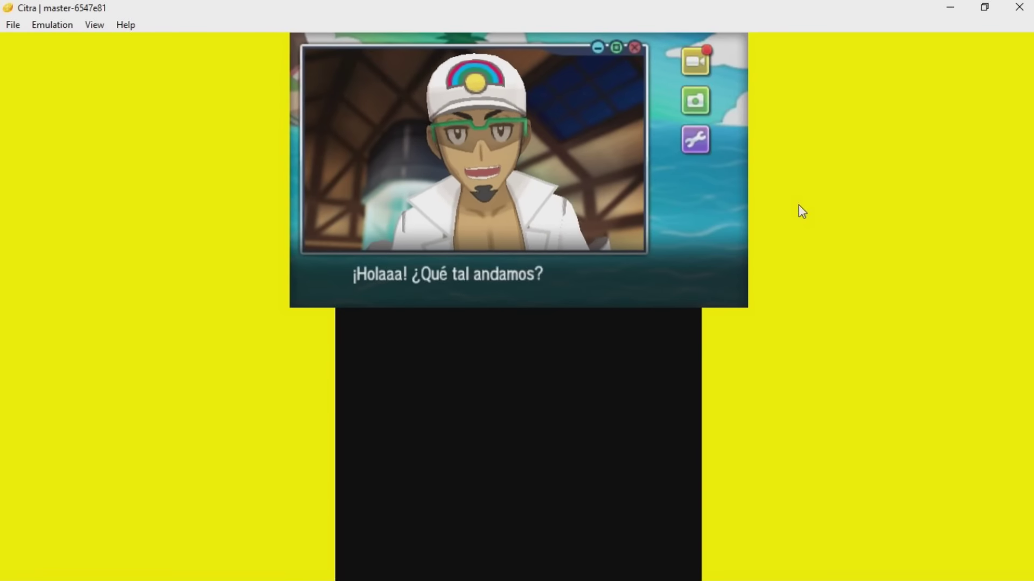
# - Advance the professor's introductory dialogue about Alola and its Pokémon line by line
pyautogui.press('a')
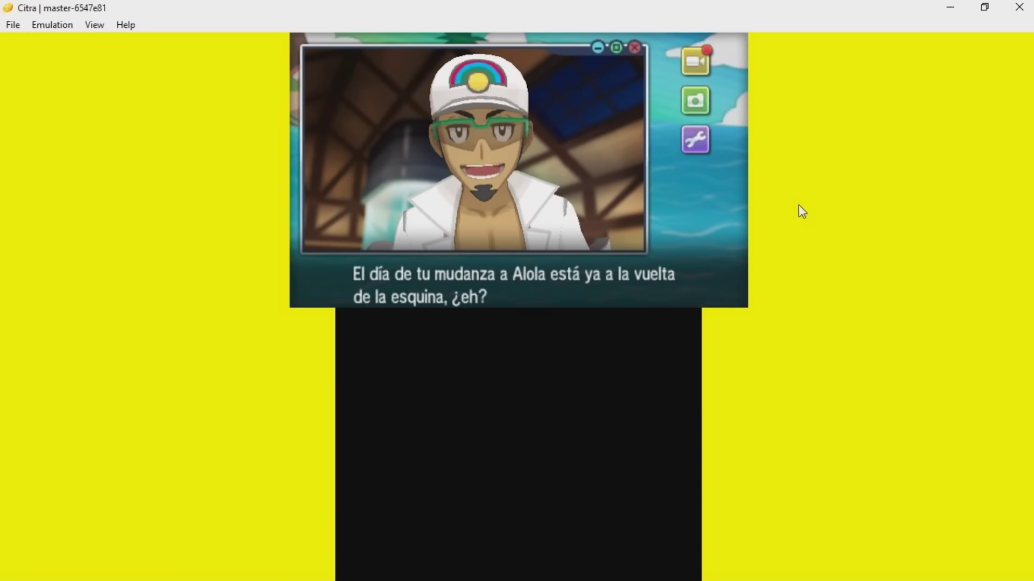
pyautogui.press('a')
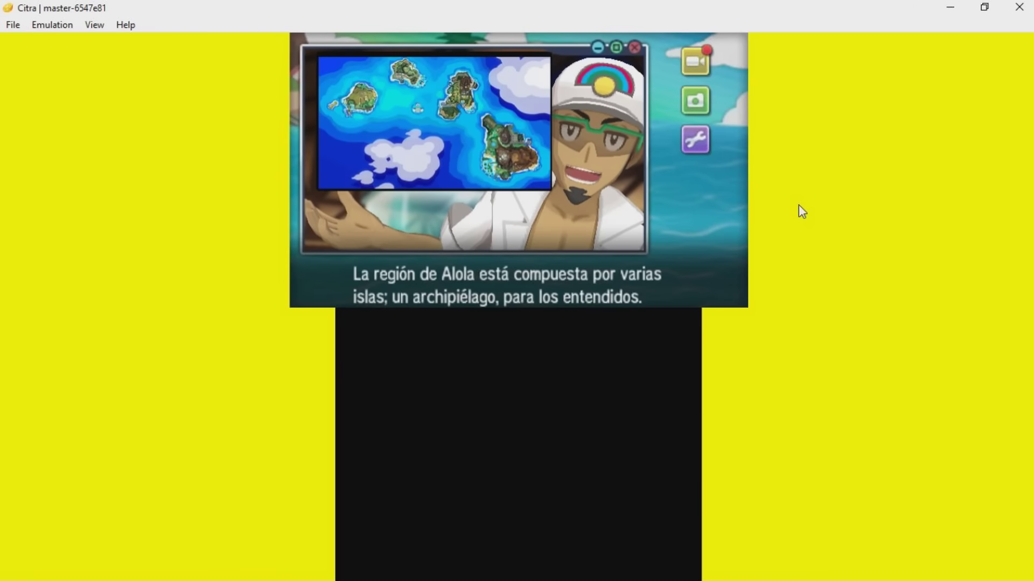
pyautogui.press('a')
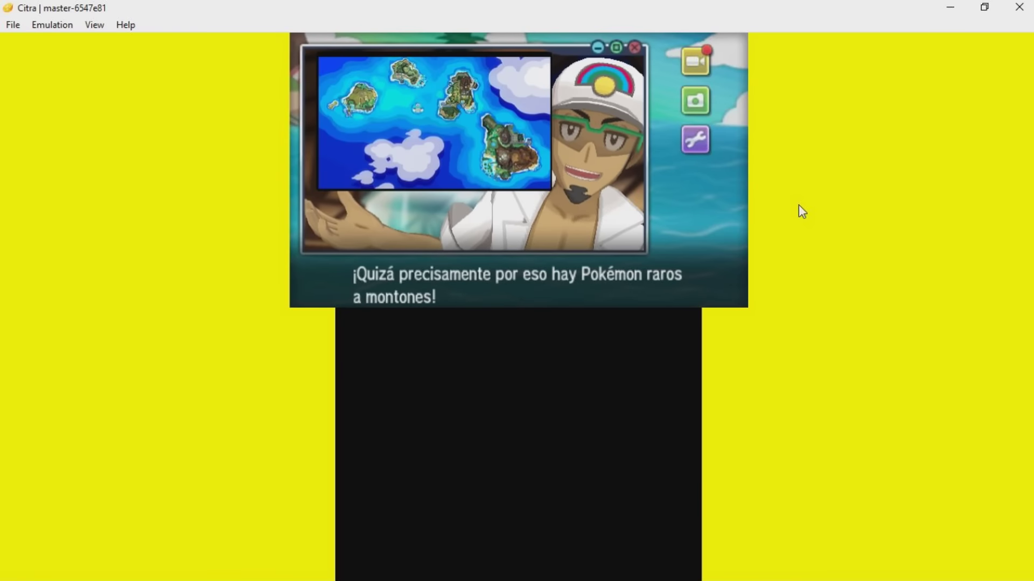
pyautogui.press('a')
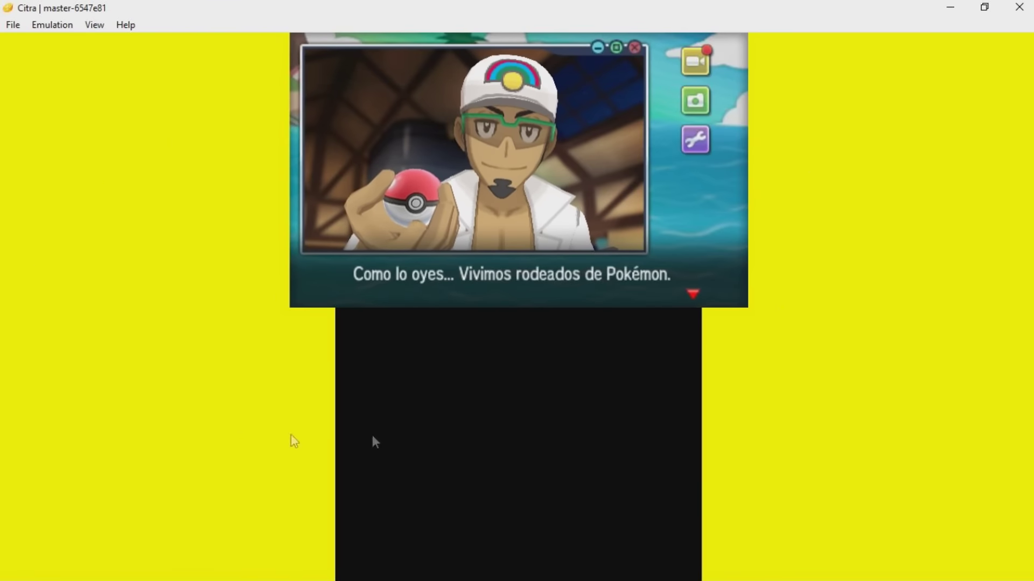
pyautogui.press('a')
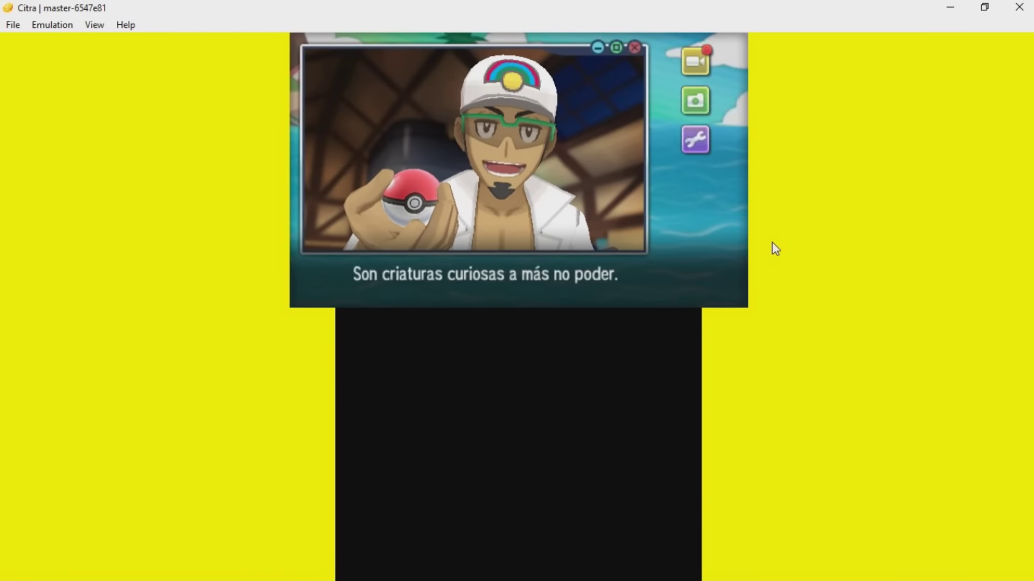
pyautogui.press('a')
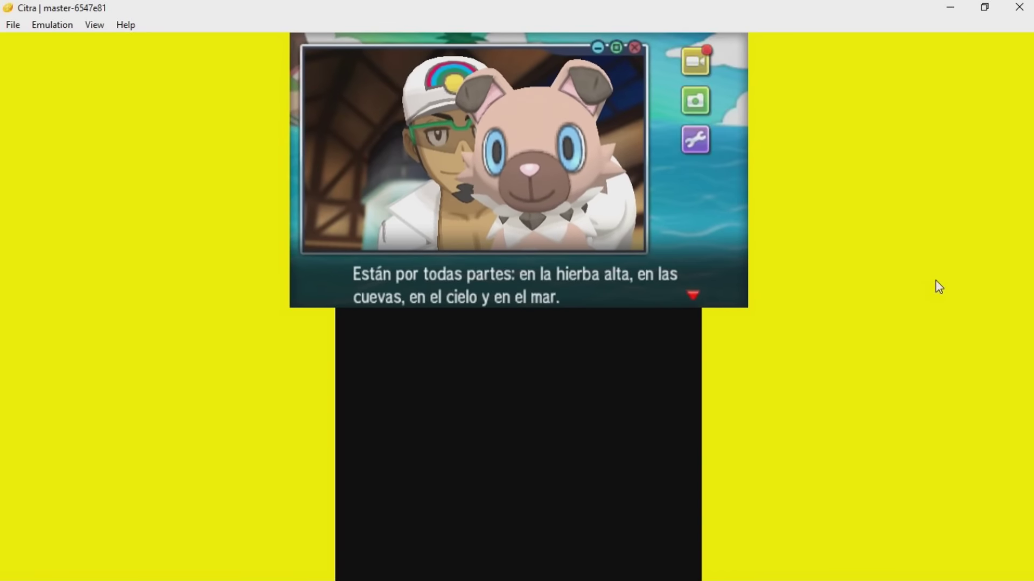
# - Advance the professor's dialogue about Trainers and Rockruff, and confirm the character photo up to the name question
pyautogui.press('a')
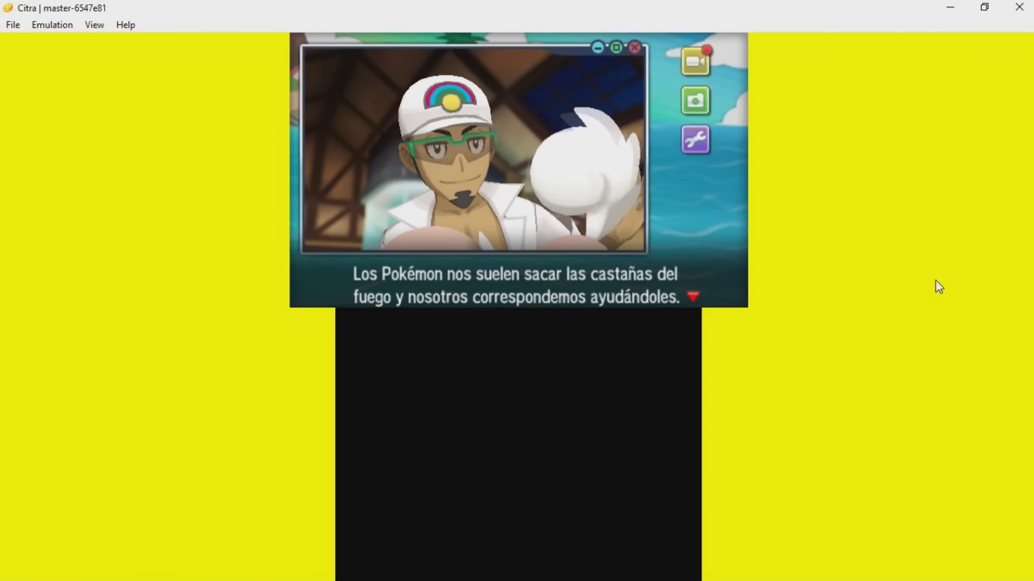
pyautogui.press('a')
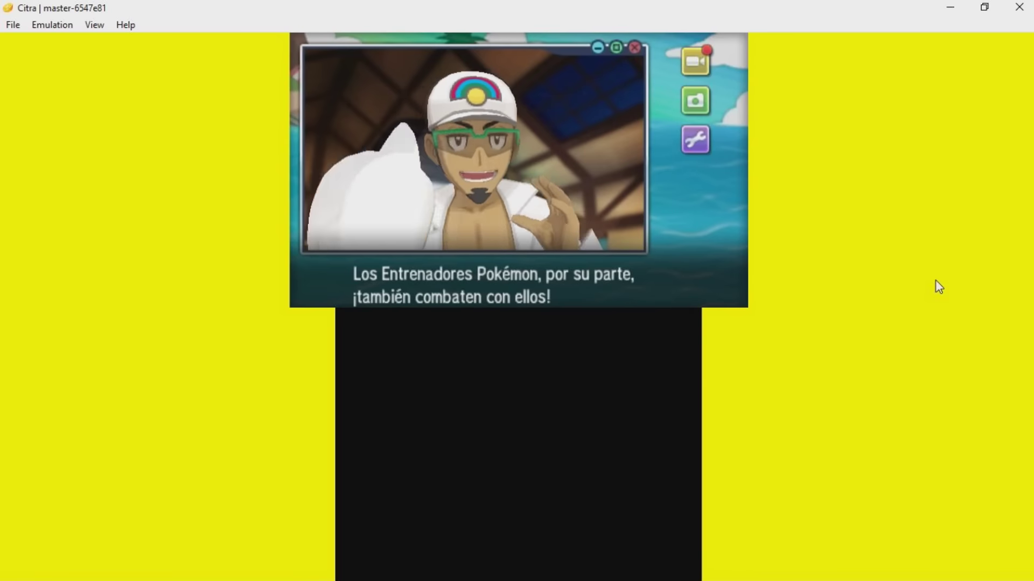
pyautogui.press('a')
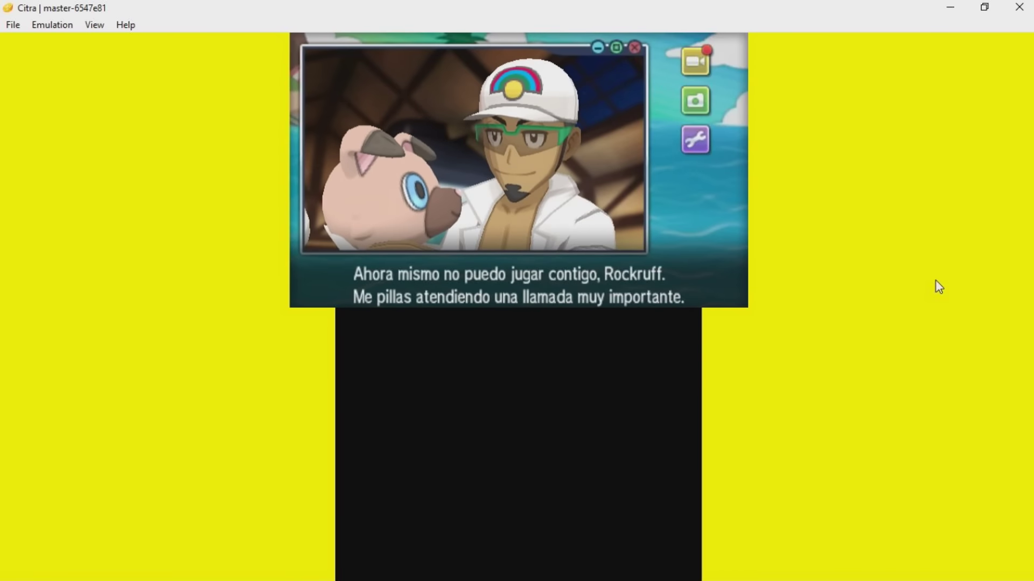
pyautogui.press('a')
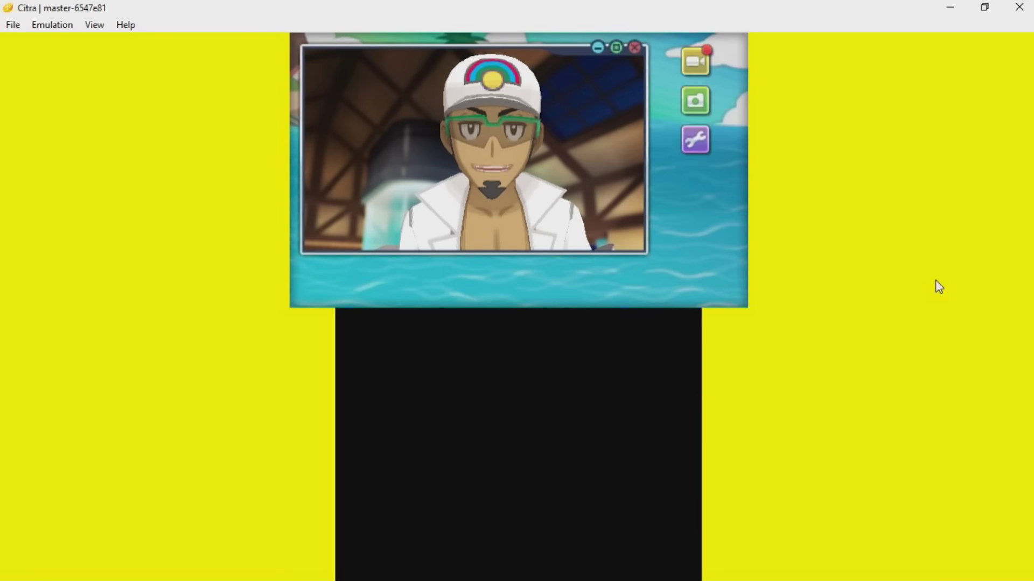
pyautogui.press('a')
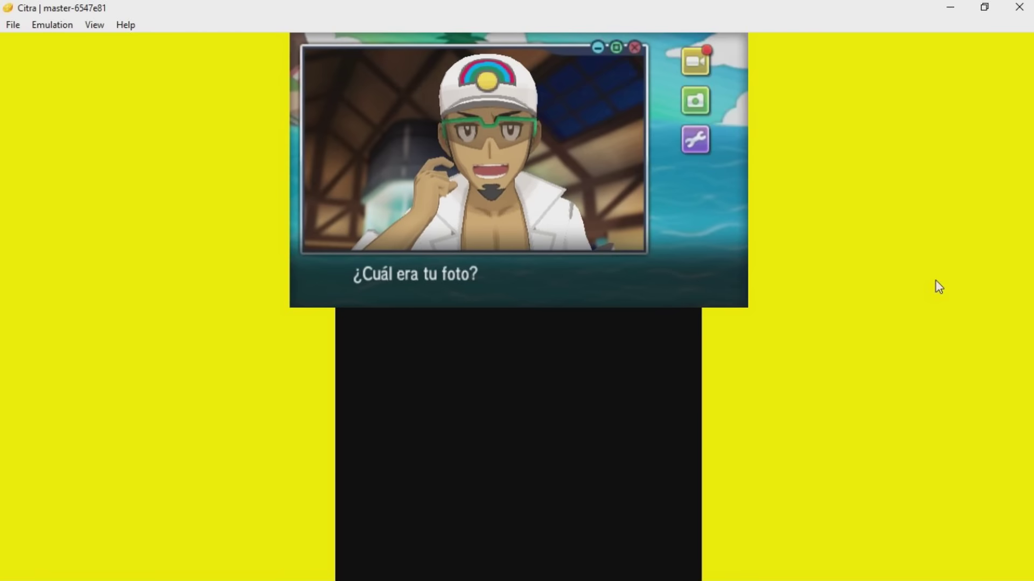
pyautogui.press('a')
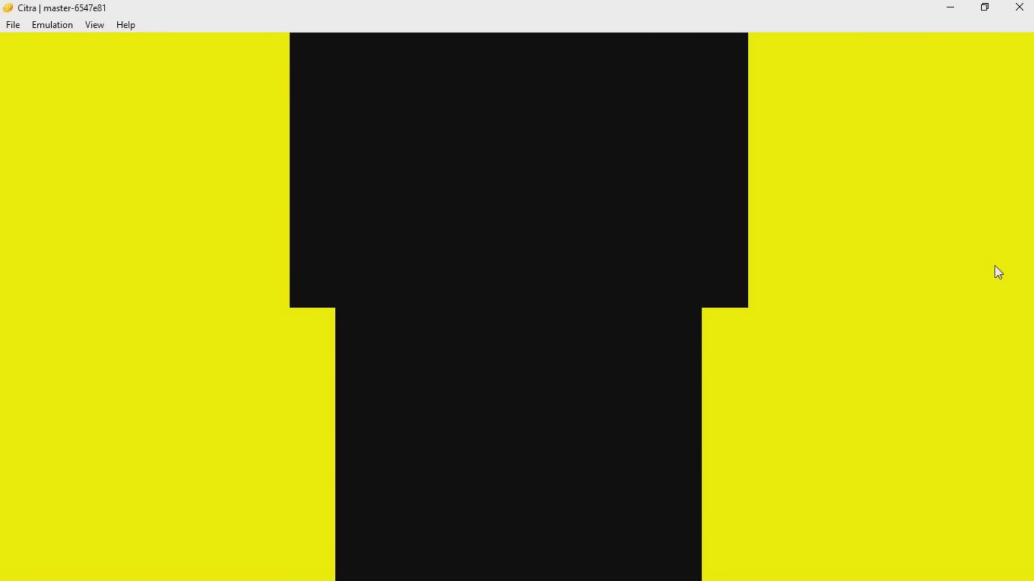
pyautogui.press('a')
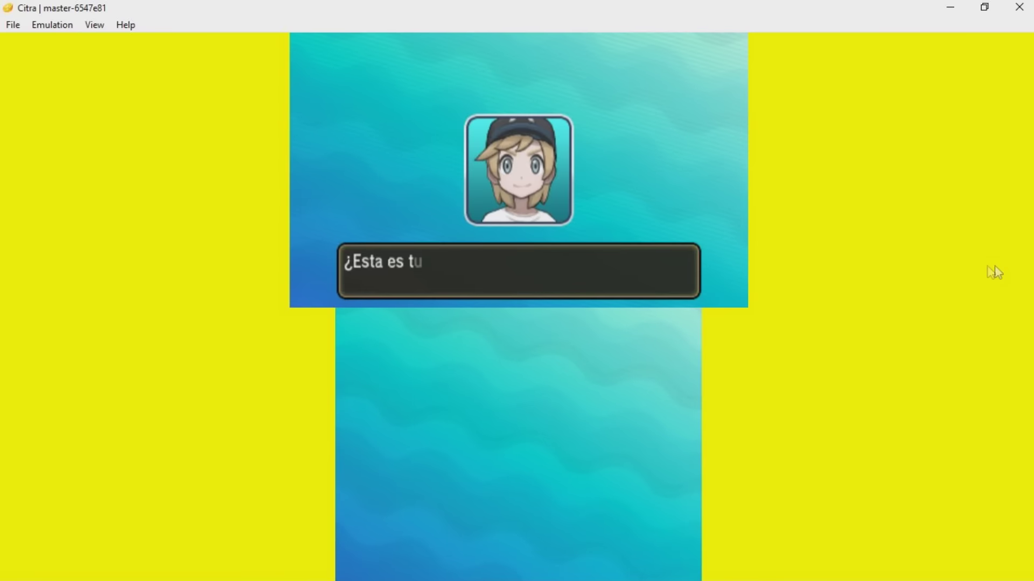
pyautogui.press('a')
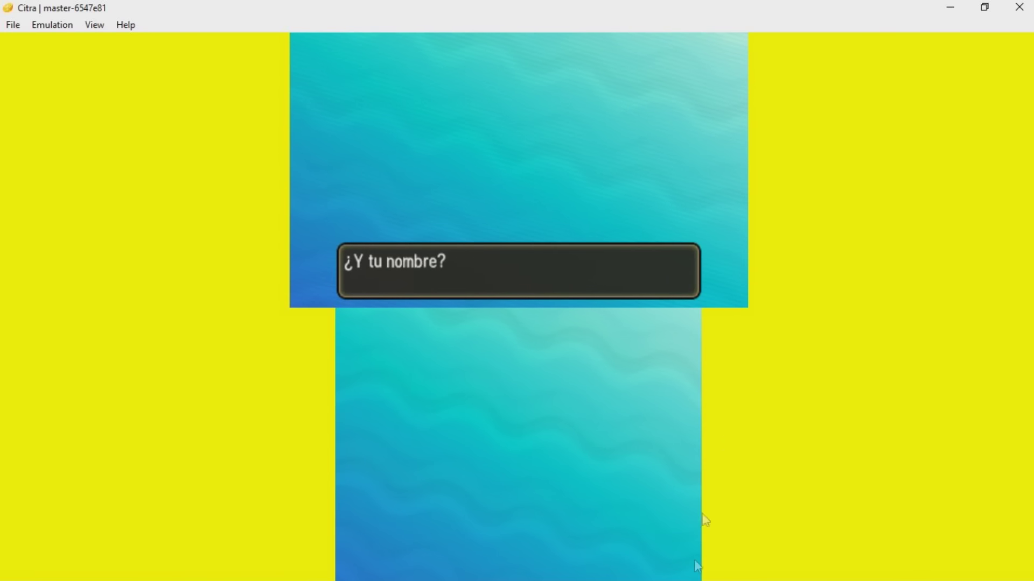
# - Close the running Citra build and run citra-qt.exe from the Poksle folder inside WinDS PRO
pyautogui.moveTo(686, 579)
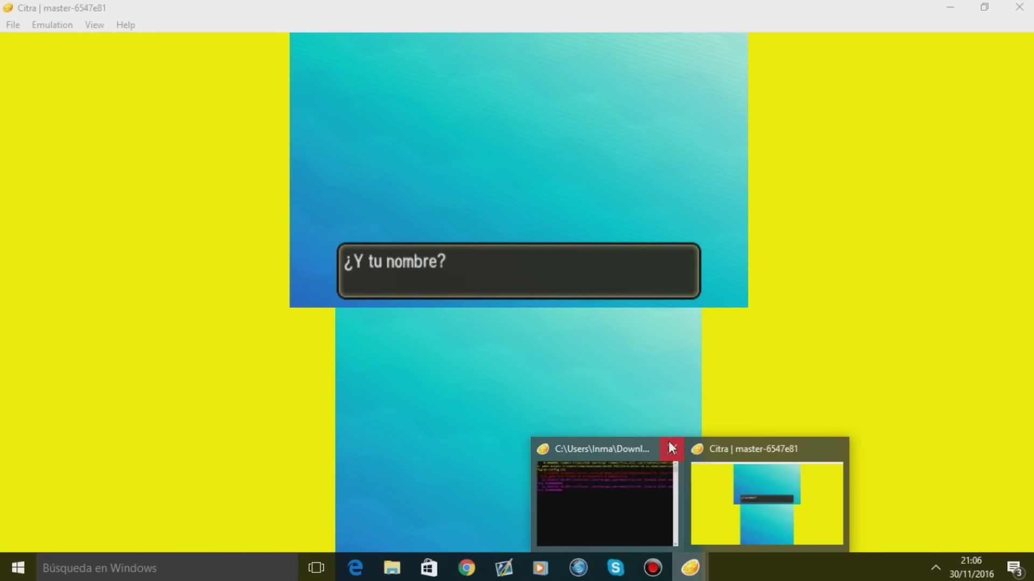
pyautogui.click(669, 443)
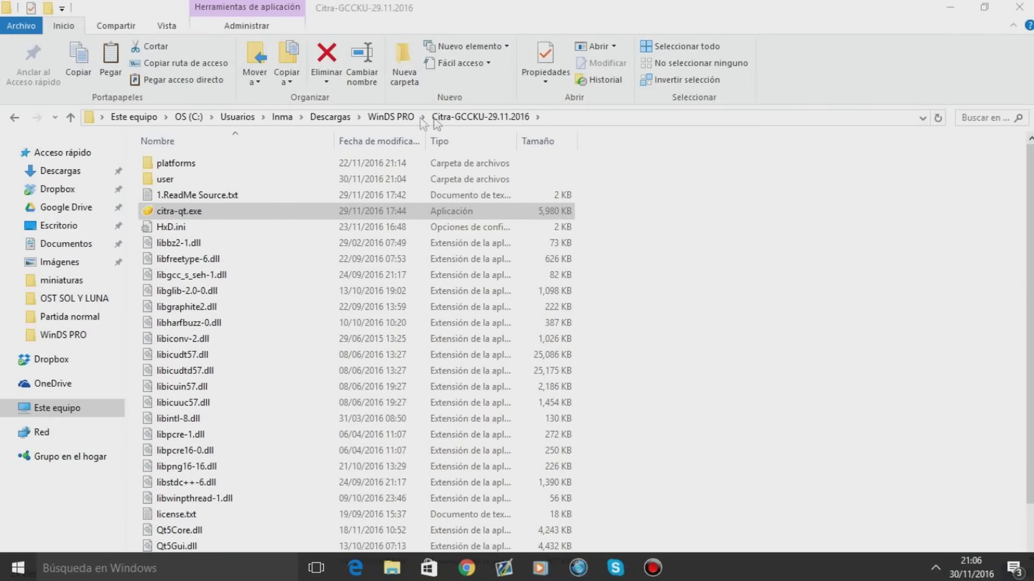
pyautogui.click(392, 117)
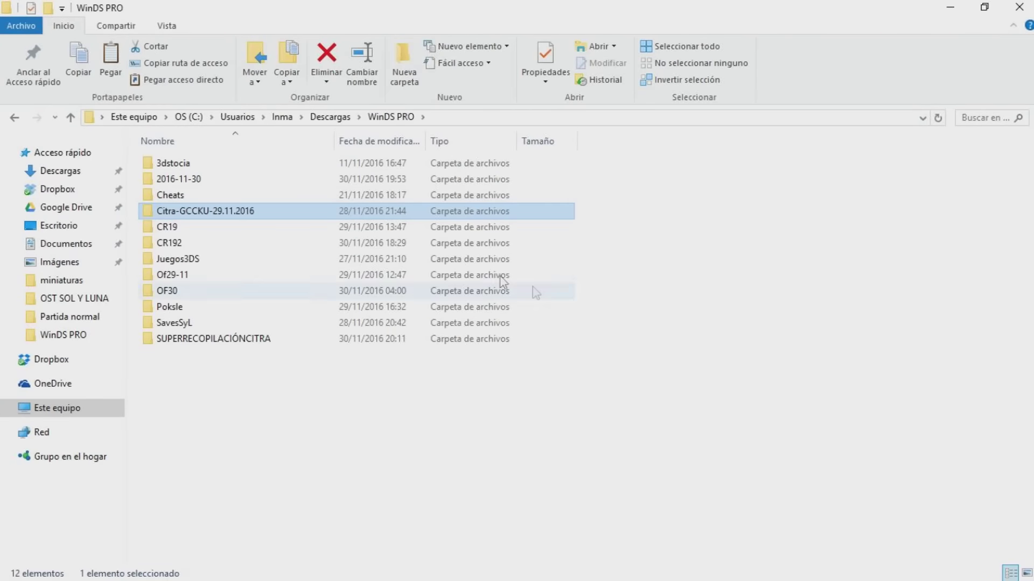
pyautogui.doubleClick(422, 307)
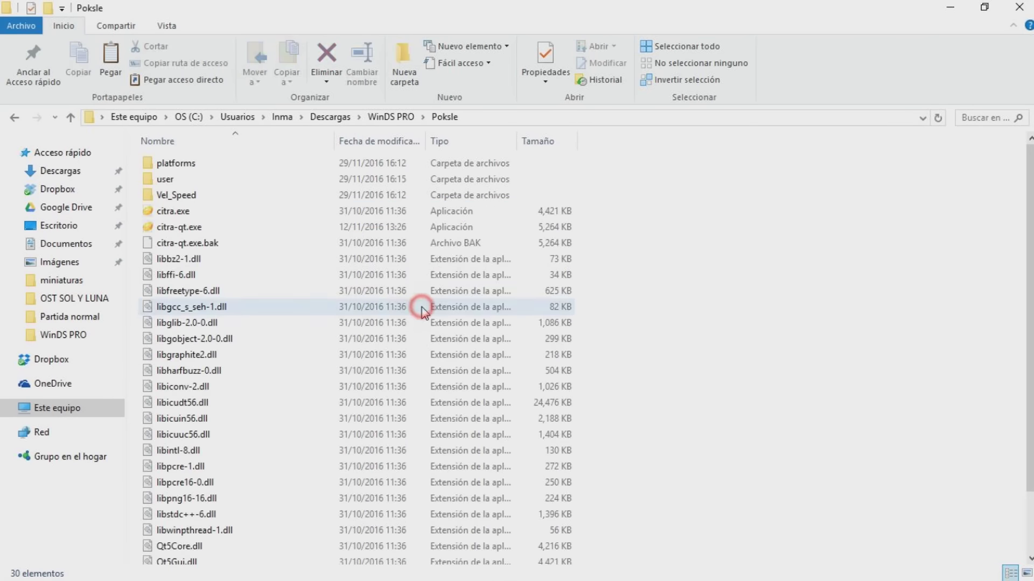
pyautogui.doubleClick(239, 227)
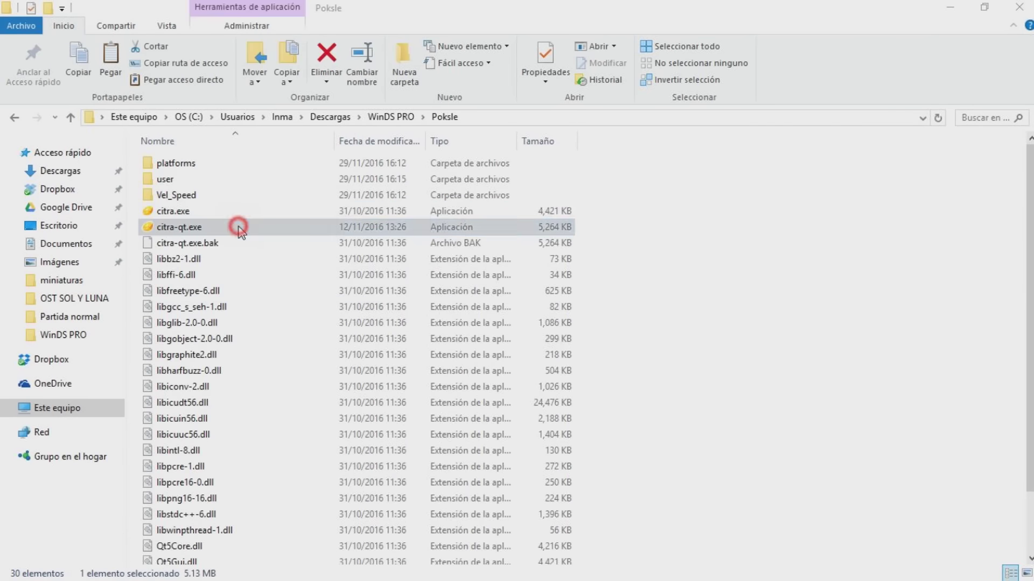
pyautogui.click(580, 319)
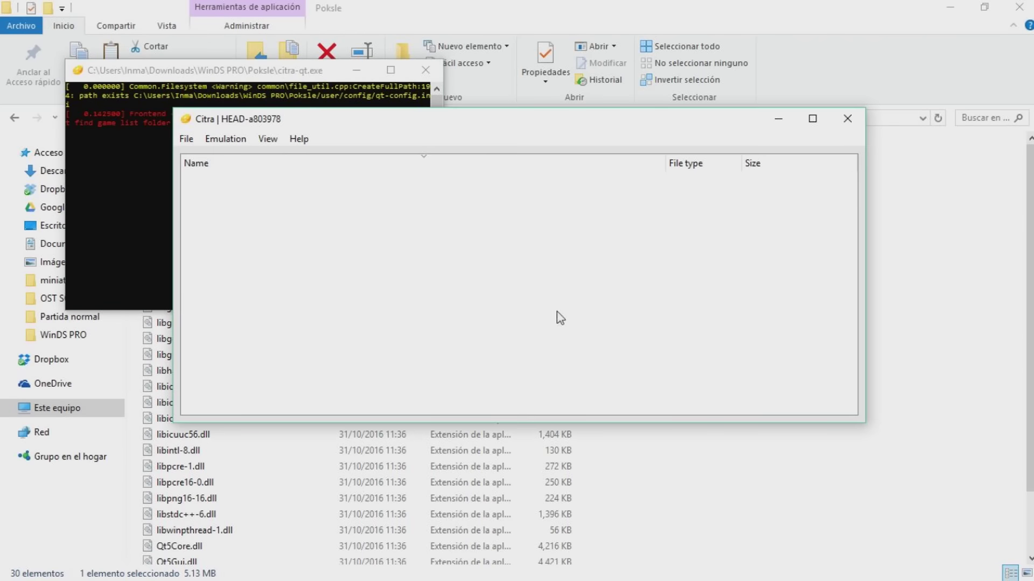
# - Maximise the new Citra window and set the Juegos3DS folder in WinDS PRO as its game directory
pyautogui.click(808, 120)
pyautogui.click(14, 26)
pyautogui.click(61, 85)
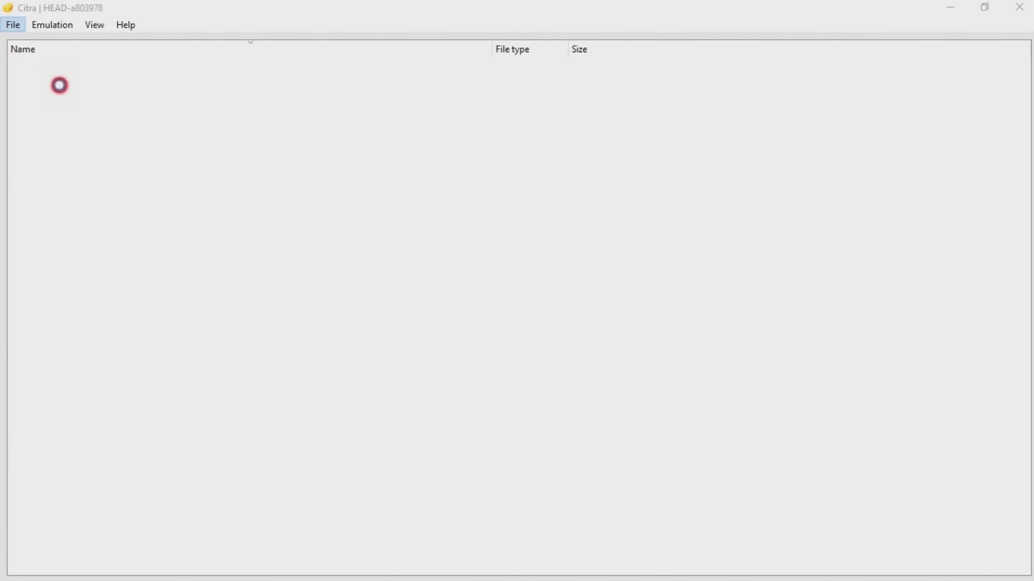
pyautogui.click(176, 56)
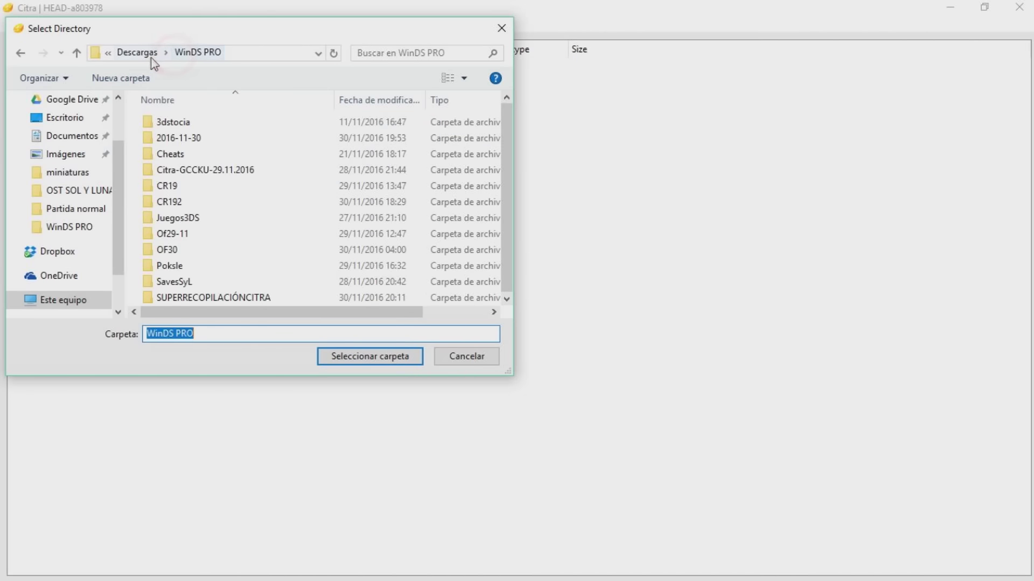
pyautogui.click(183, 219)
pyautogui.doubleClick(183, 219)
pyautogui.click(372, 357)
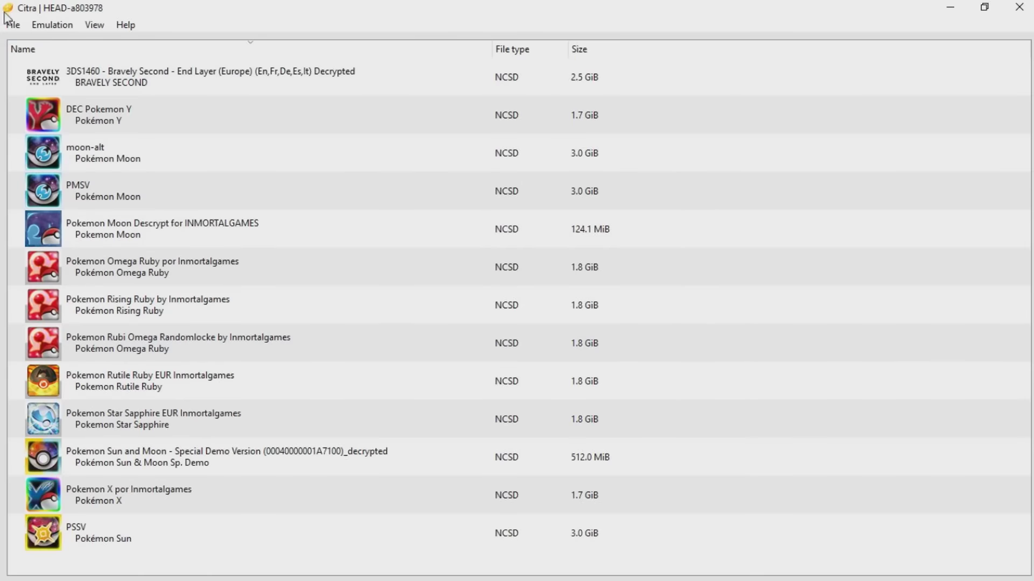
# - Launch the PMSV copy of Pokémon Moon and minimise the emulator and console windows
pyautogui.click(130, 190)
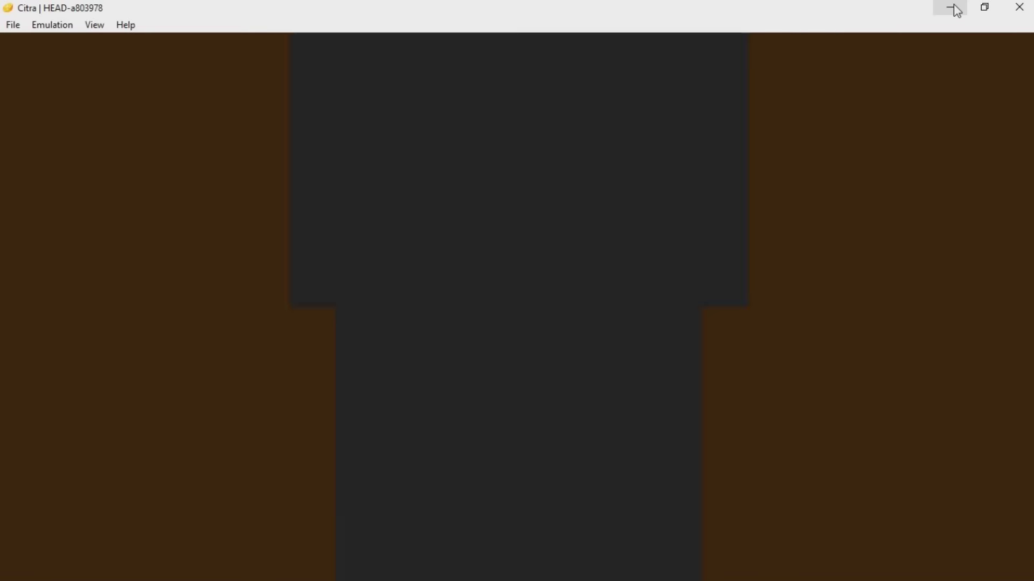
pyautogui.click(951, 6)
pyautogui.click(358, 67)
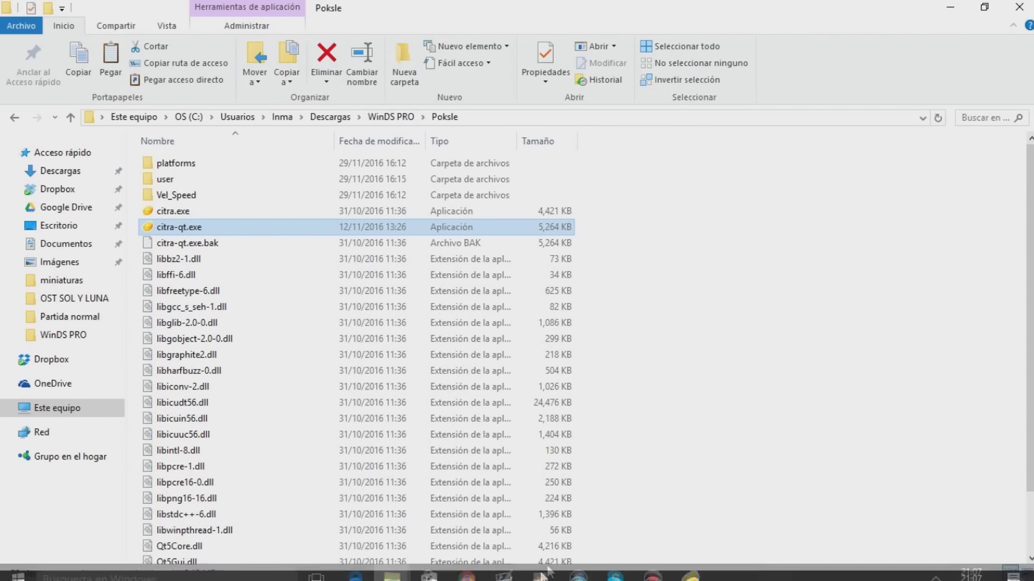
# - Check the recording in Bandicam, minimise it, and close the Citra instance that is running the game
pyautogui.click(652, 568)
pyautogui.moveTo(689, 577)
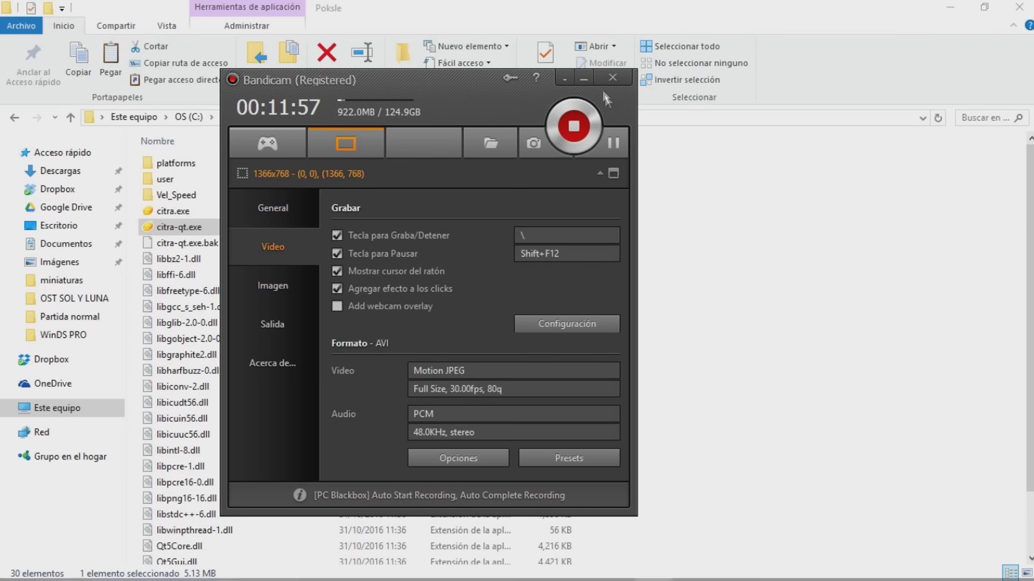
pyautogui.click(585, 79)
pyautogui.moveTo(683, 572)
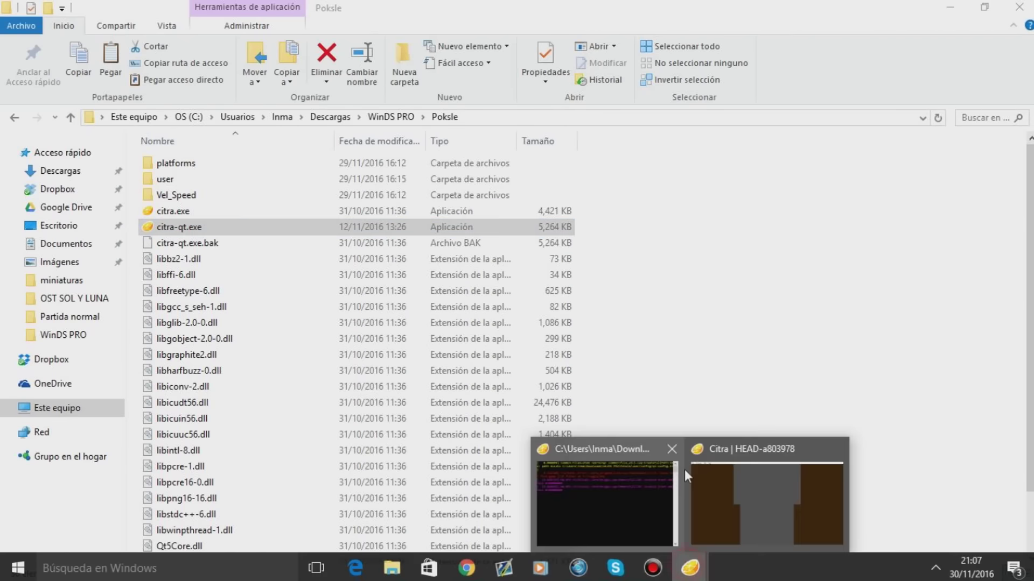
pyautogui.click(667, 440)
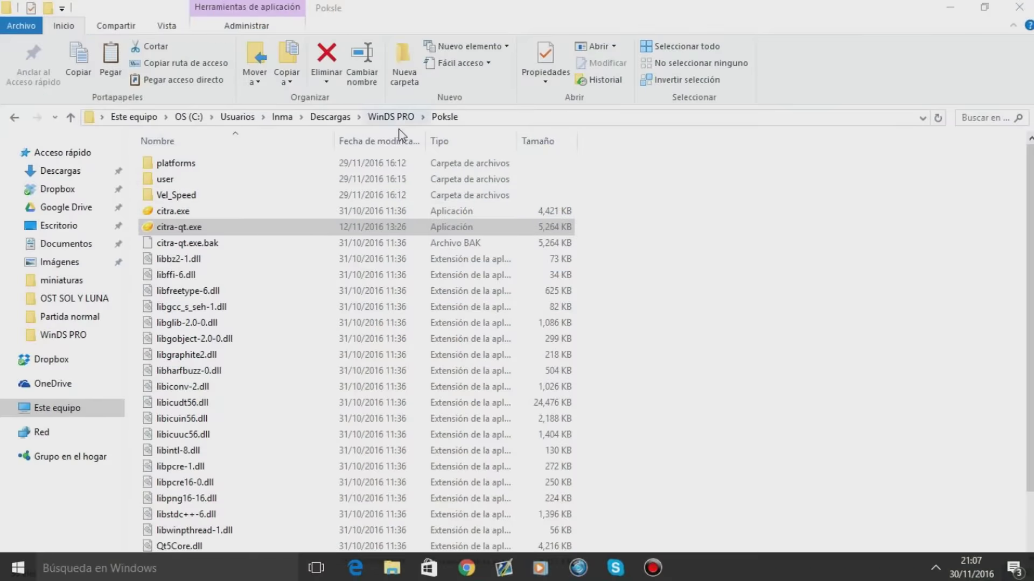
# - Copy the 00175e00 save folder from Partida normal inside the SavesSyL folder of WinDS PRO
pyautogui.click(393, 117)
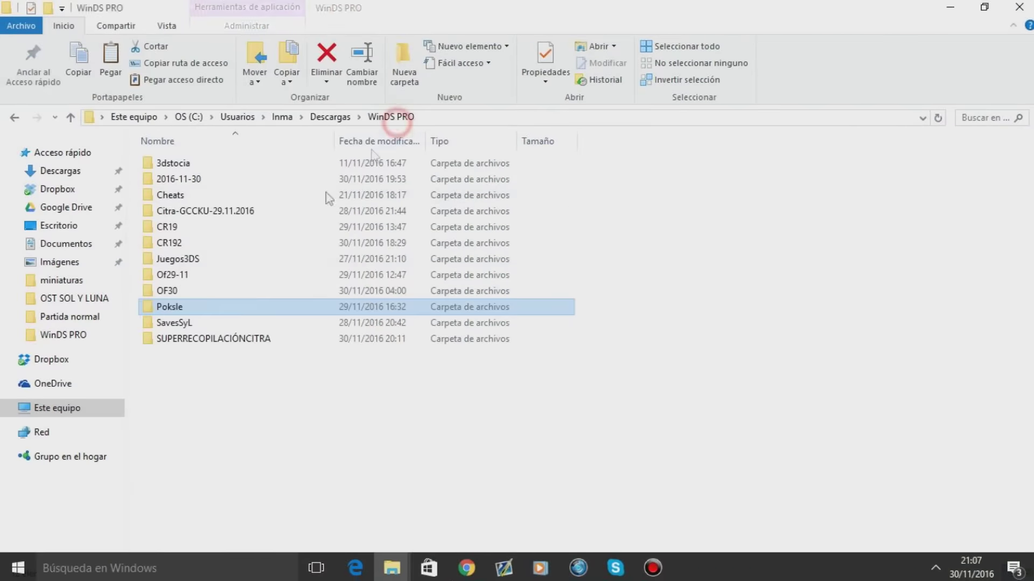
pyautogui.doubleClick(204, 323)
pyautogui.doubleClick(212, 209)
pyautogui.rightClick(212, 167)
pyautogui.click(152, 164)
pyautogui.rightClick(154, 164)
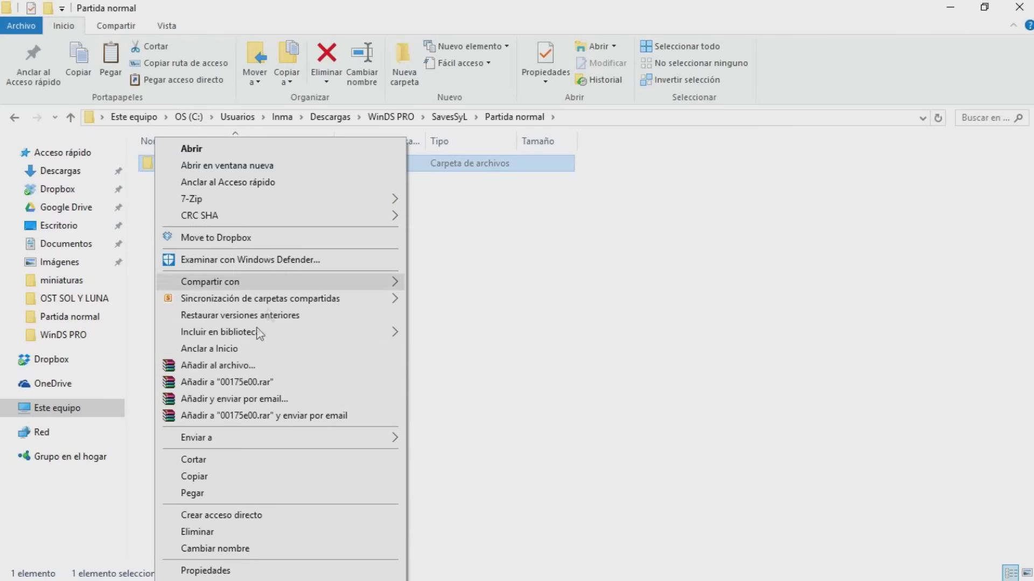
pyautogui.click(204, 477)
# - Open the 00040000 title folder within Poksle's user, sdmc and Nintendo 3DS directories
pyautogui.click(392, 117)
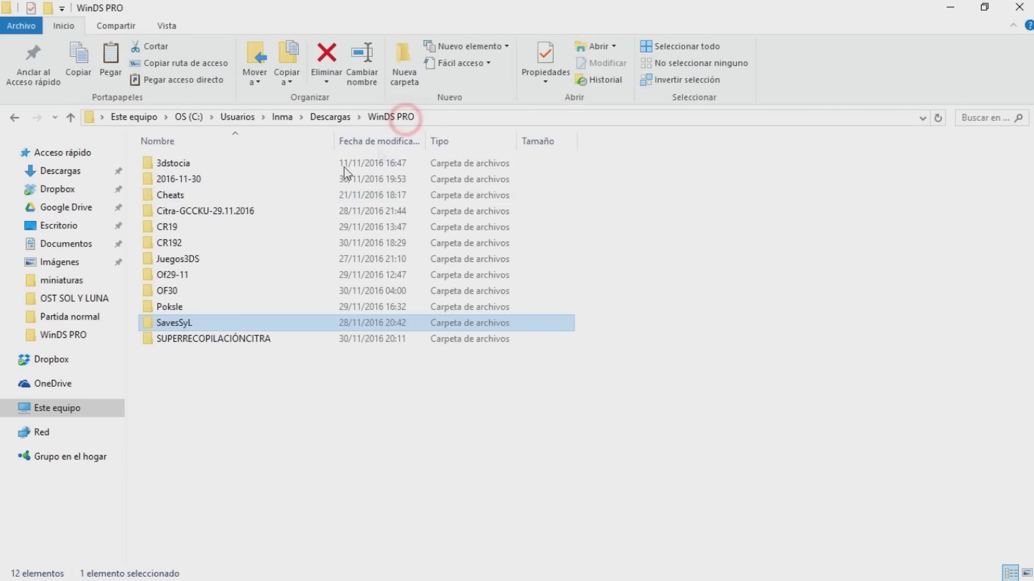
pyautogui.doubleClick(183, 308)
pyautogui.doubleClick(196, 182)
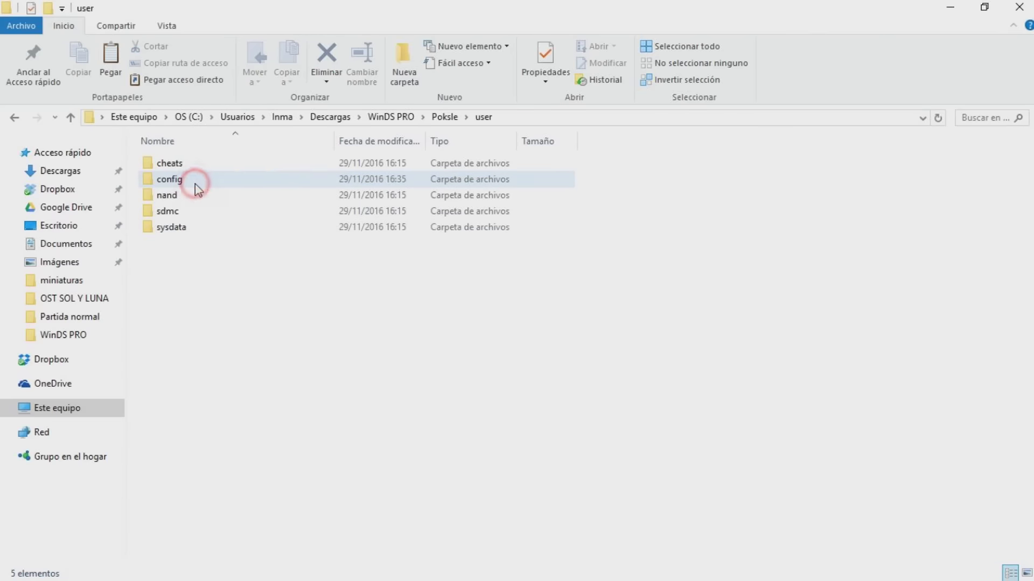
pyautogui.doubleClick(199, 209)
pyautogui.click(199, 183)
pyautogui.doubleClick(200, 180)
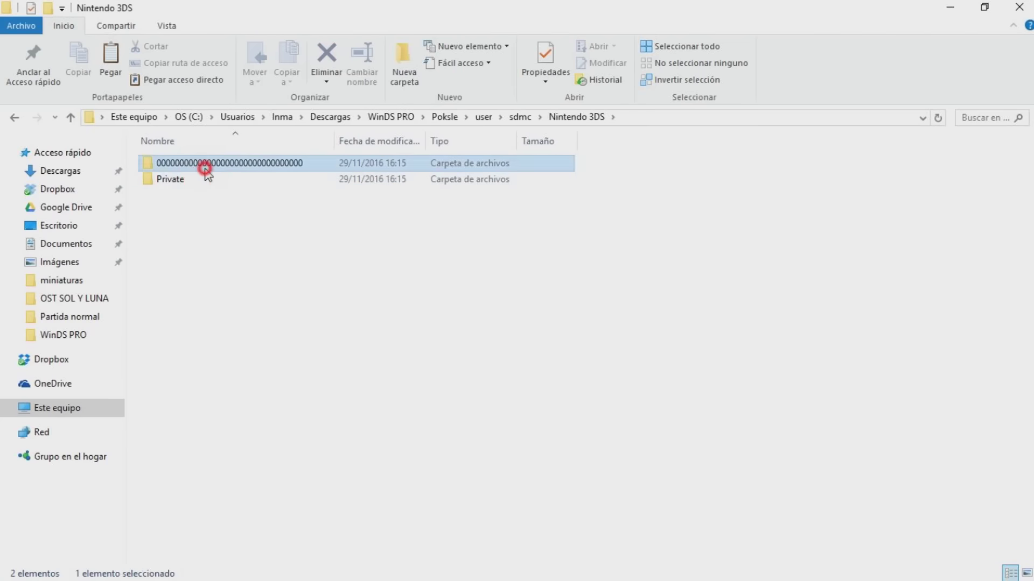
pyautogui.doubleClick(203, 165)
pyautogui.doubleClick(216, 168)
pyautogui.doubleClick(217, 178)
pyautogui.doubleClick(216, 163)
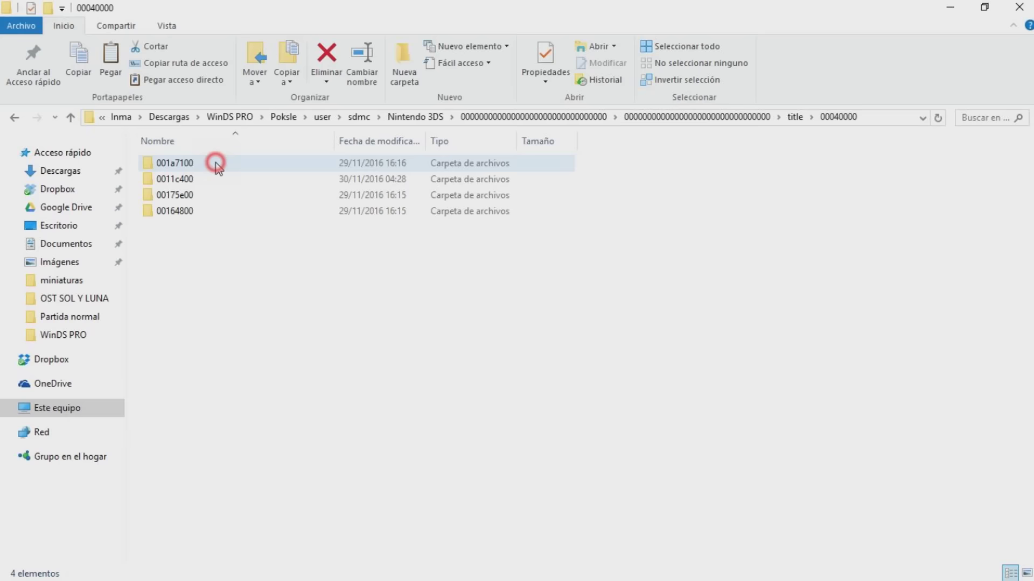
# - Paste the copied 00175e00 save folder into 00040000 over the existing one
pyautogui.rightClick(222, 273)
pyautogui.click(286, 380)
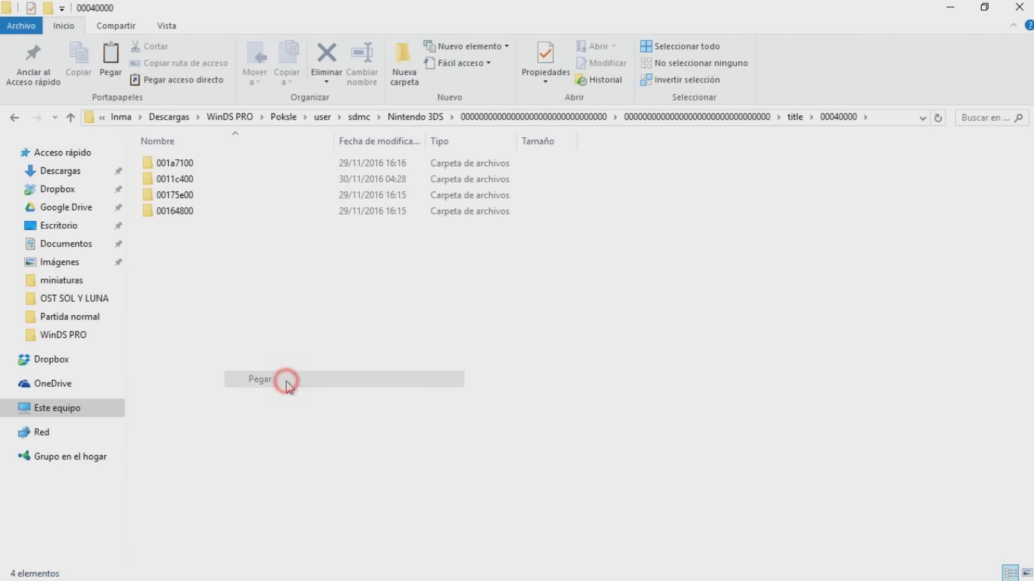
pyautogui.click(492, 177)
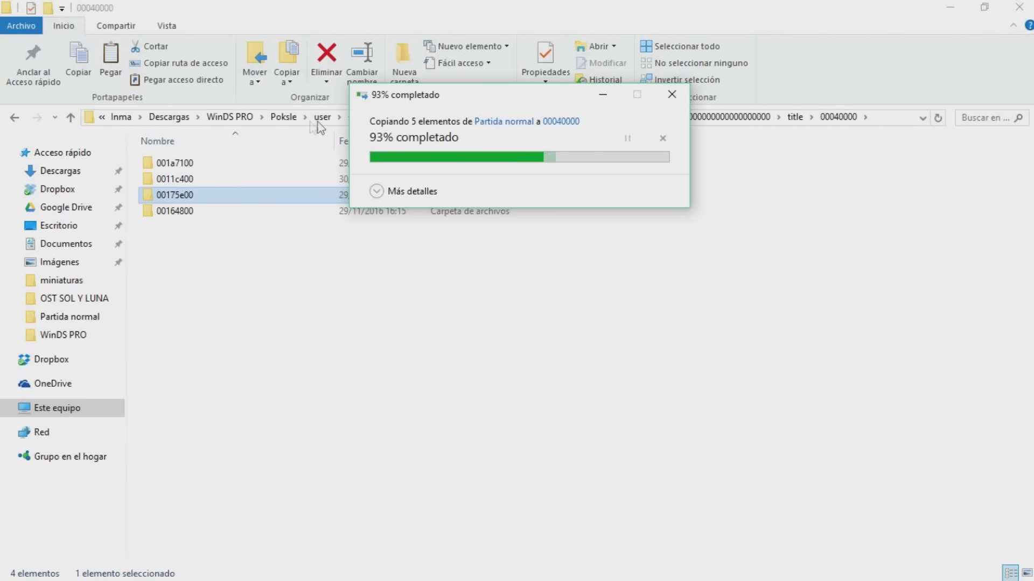
# - Return to the Poksle folder and run citra-qt.exe again, accepting the security warning
pyautogui.click(276, 120)
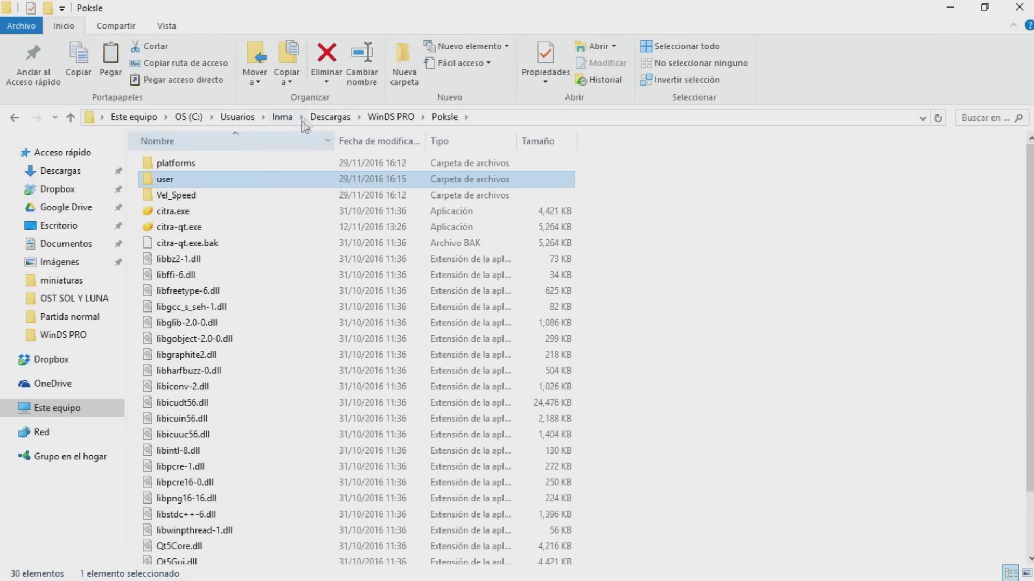
pyautogui.doubleClick(240, 226)
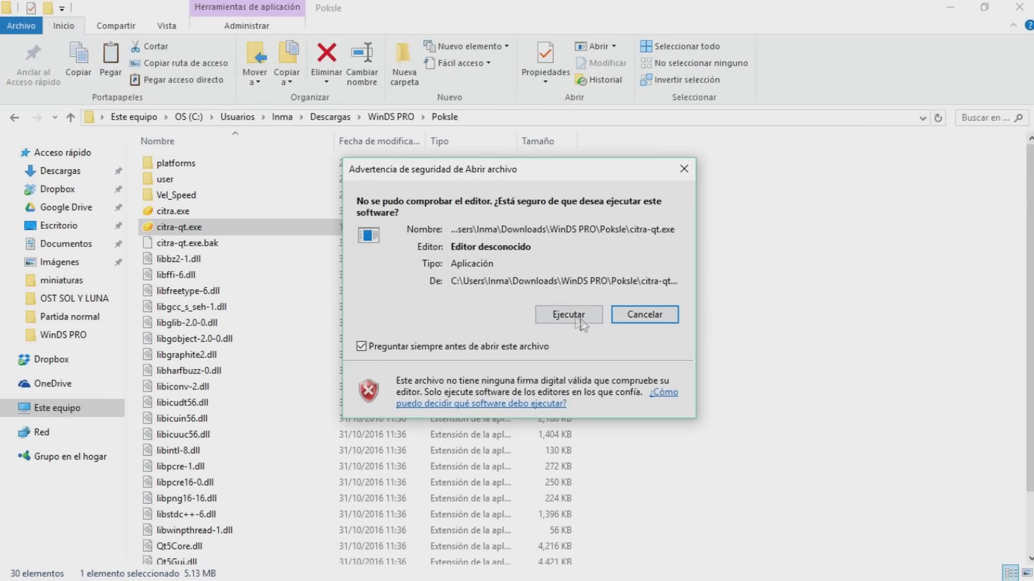
pyautogui.click(623, 313)
# - Set the game directory to the Juegos3DS folder inside WinDS PRO
pyautogui.click(813, 118)
pyautogui.click(11, 24)
pyautogui.click(72, 82)
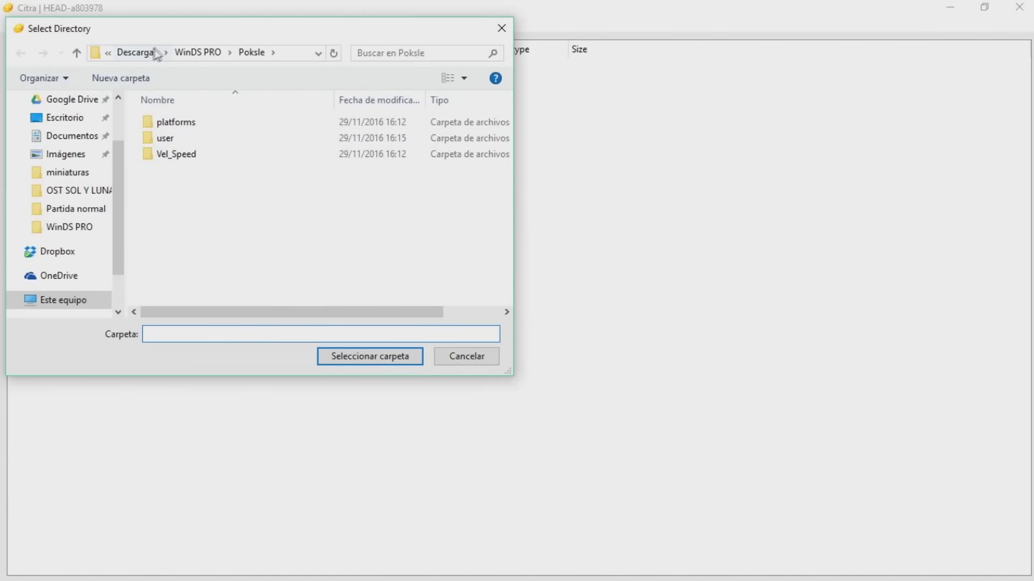
pyautogui.click(198, 52)
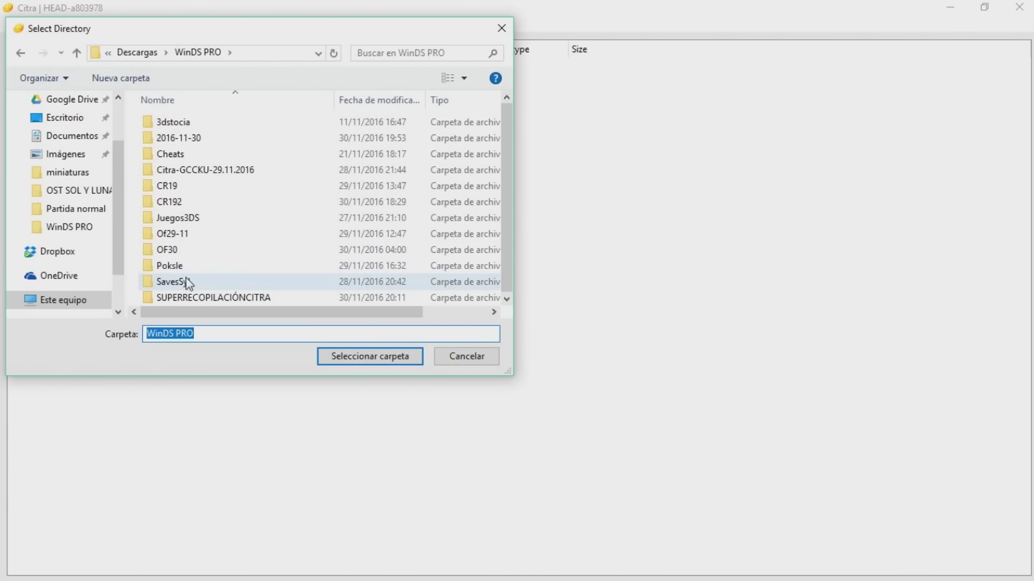
pyautogui.doubleClick(196, 217)
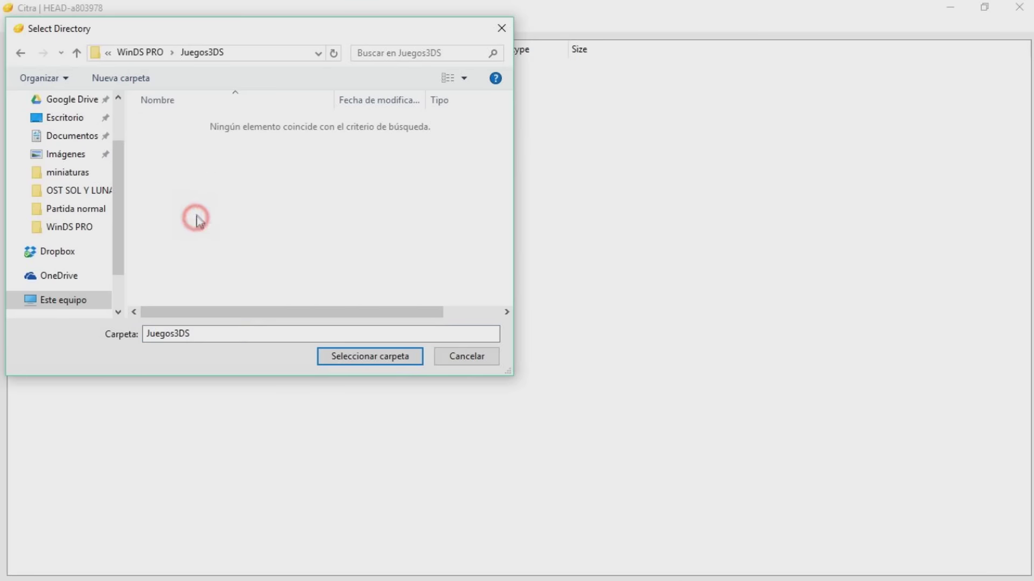
pyautogui.click(356, 356)
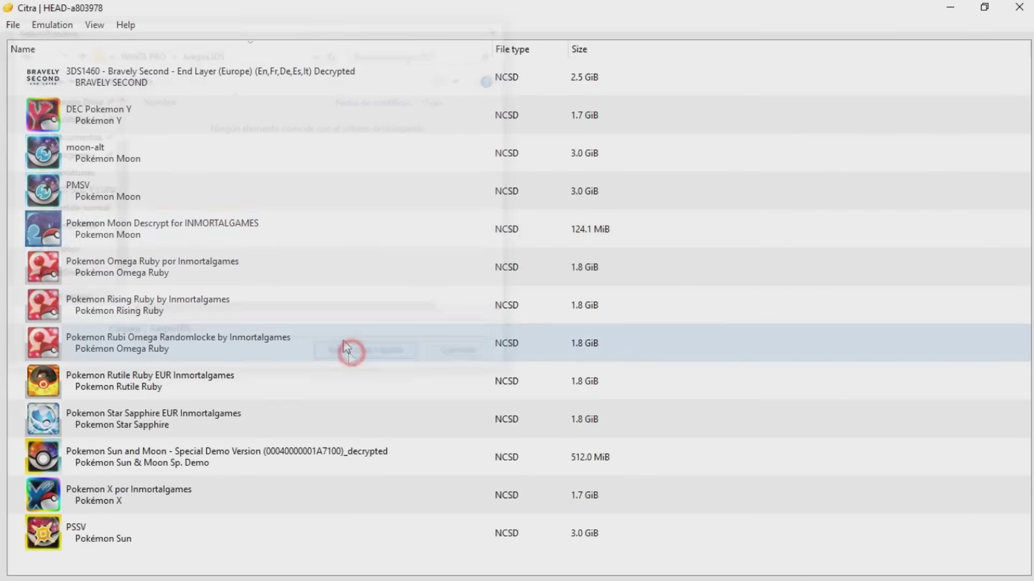
# - Launch the PMSV entry of Pokémon Moon and walk the character around the Ruta 4 sign and out of the route
pyautogui.doubleClick(138, 196)
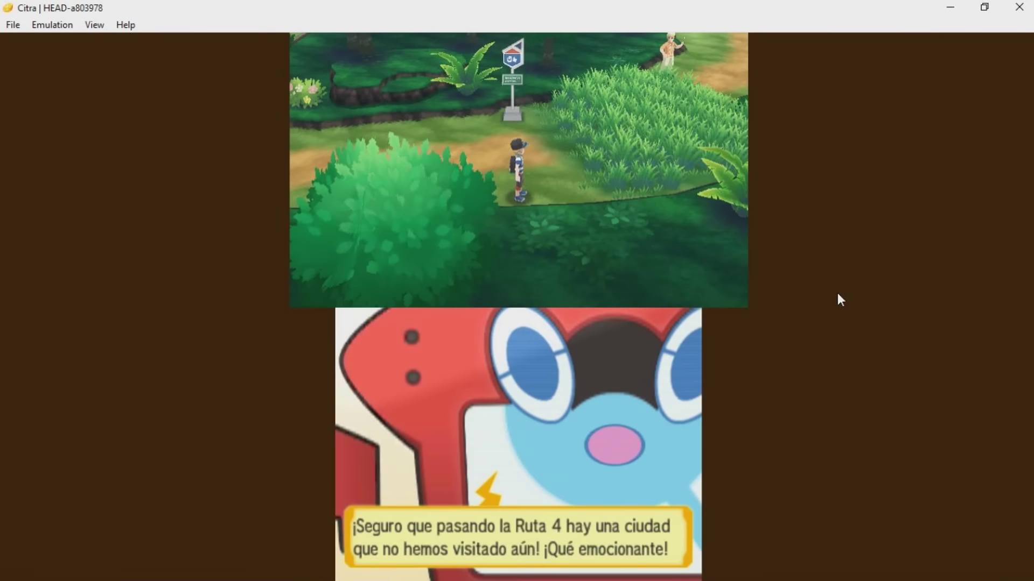
pyautogui.press('Left')
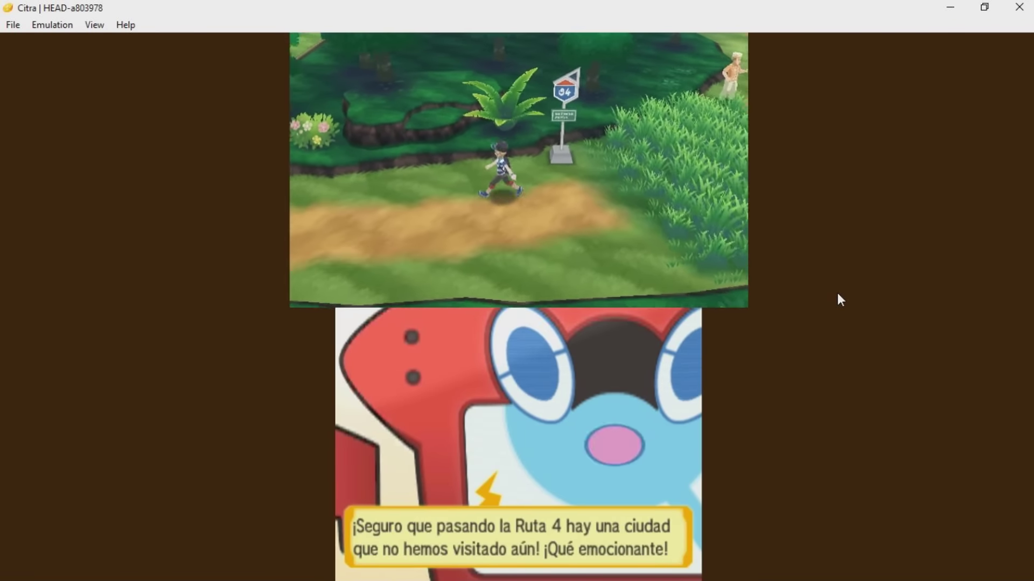
pyautogui.press('a')
pyautogui.press('Down')
pyautogui.press('Up')
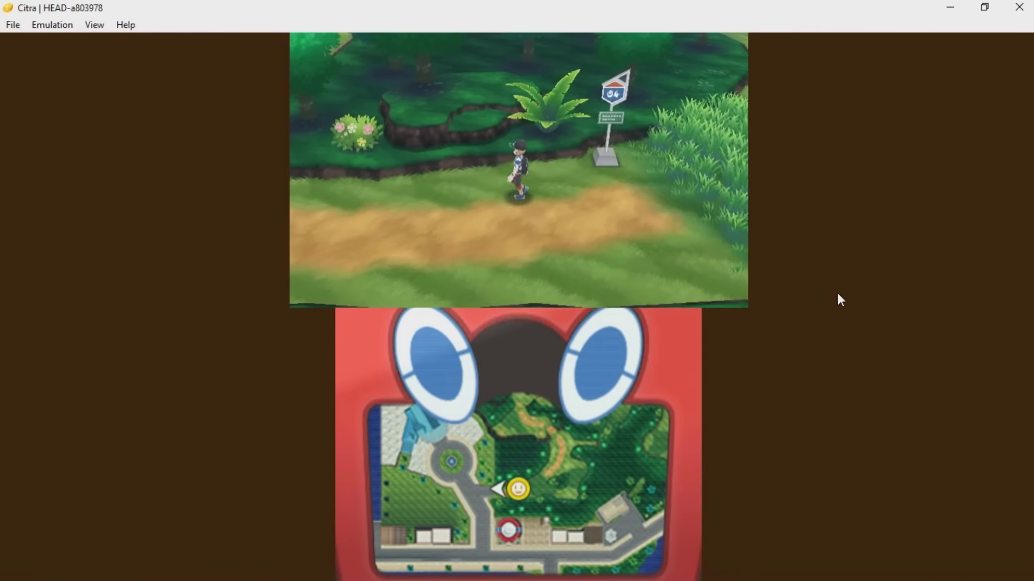
pyautogui.press('Left')
pyautogui.press('Right')
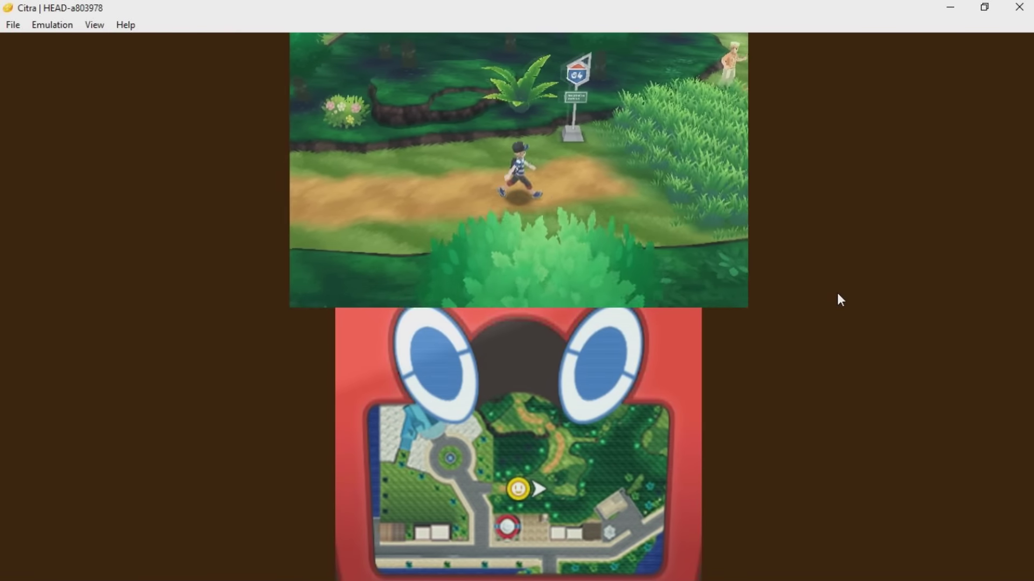
pyautogui.press('Left')
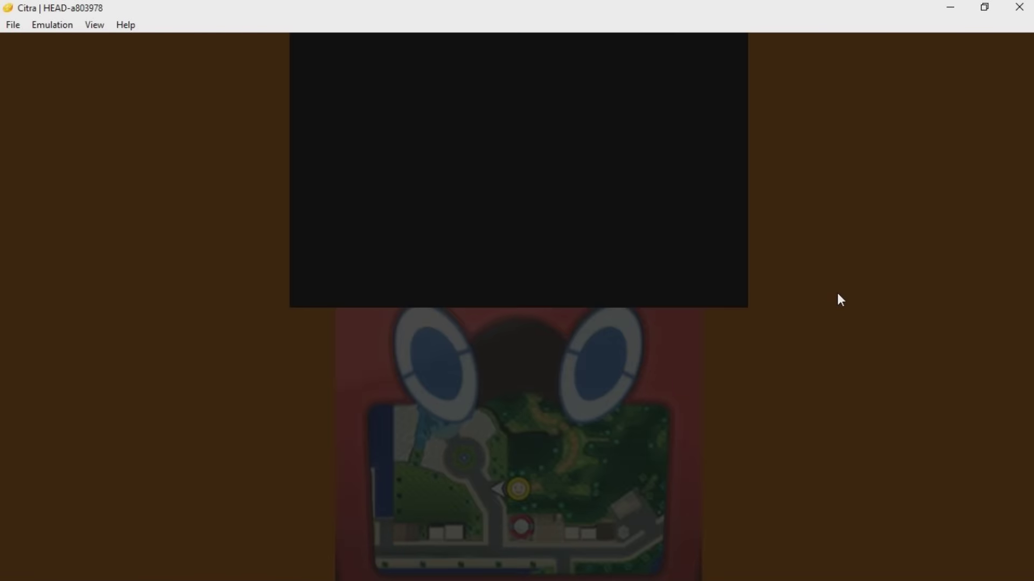
# - Walk along the town street past the clothing shop, return to Ruta 4 and cross the tall grass towards the trainer
pyautogui.press('Left')
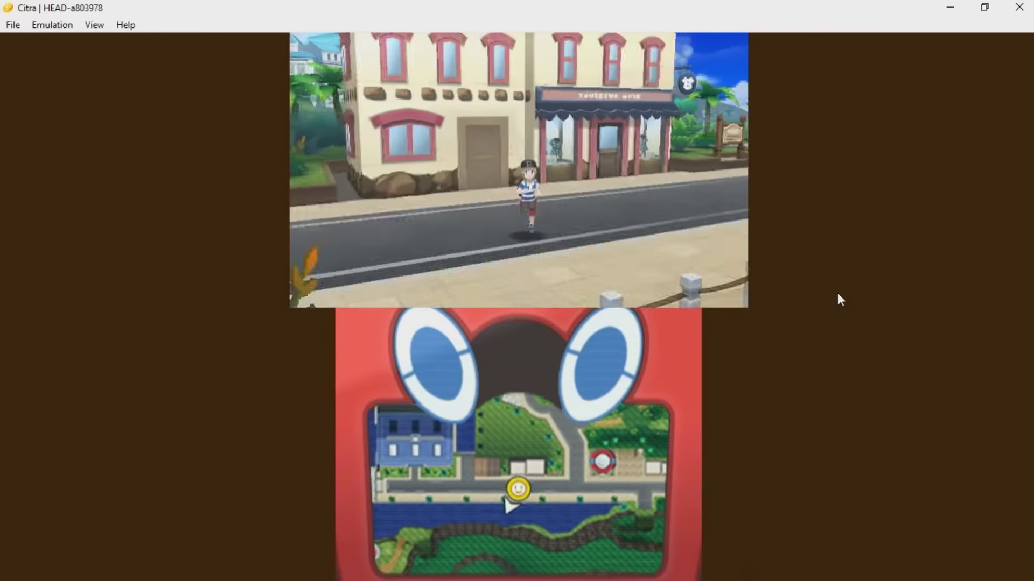
pyautogui.press('Left')
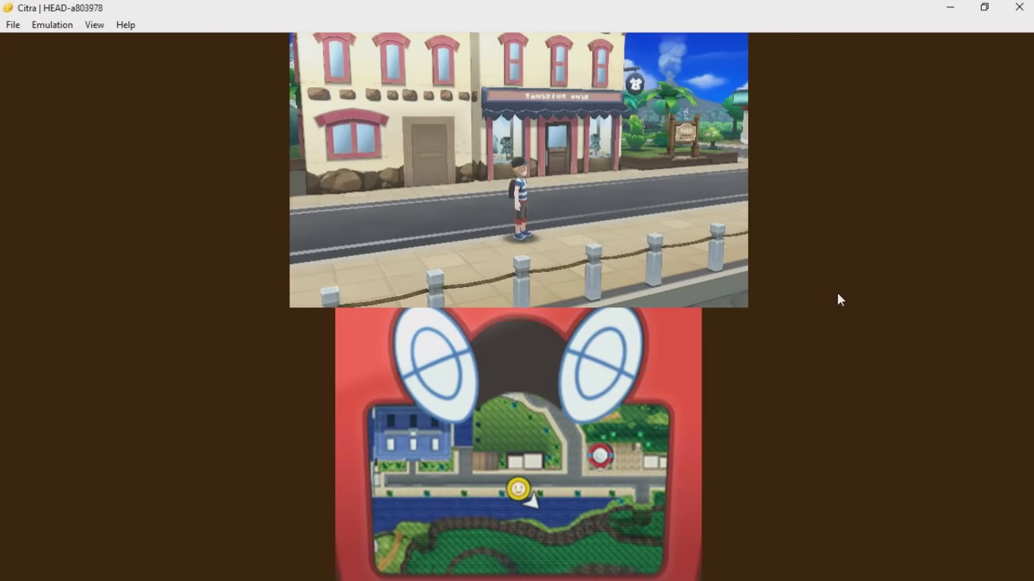
pyautogui.press('Right')
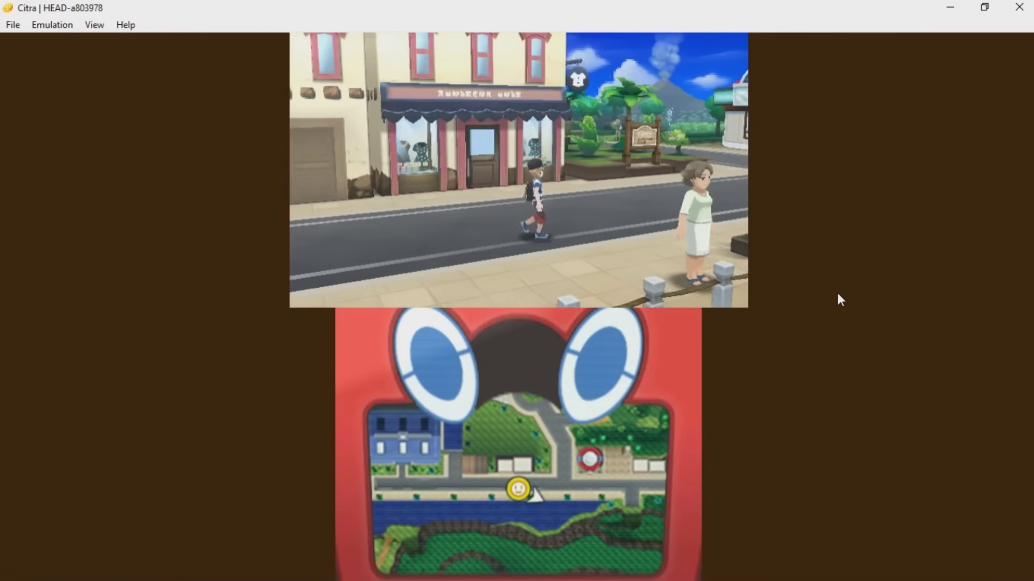
pyautogui.press('Left')
pyautogui.press('Right')
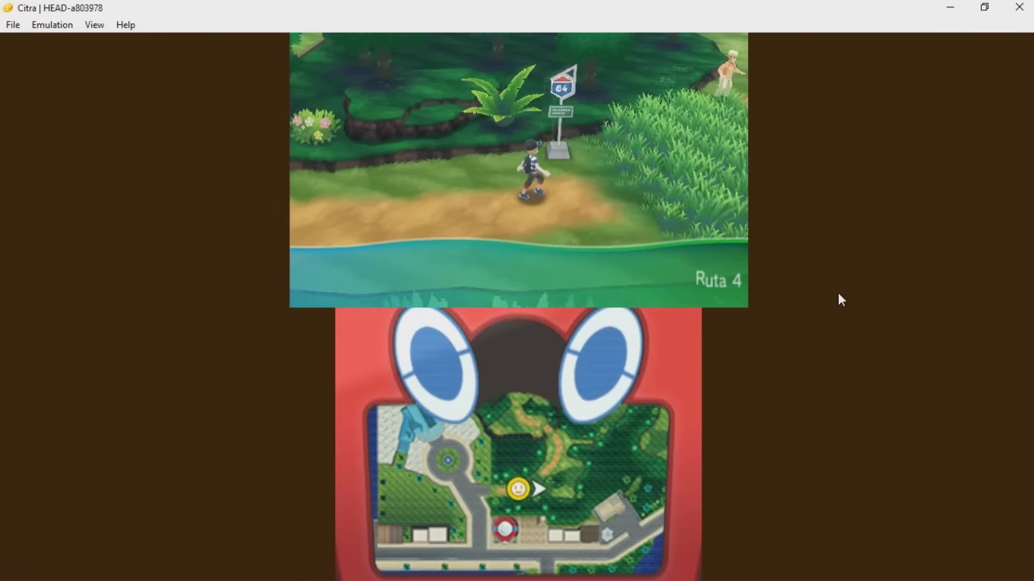
pyautogui.press('Up')
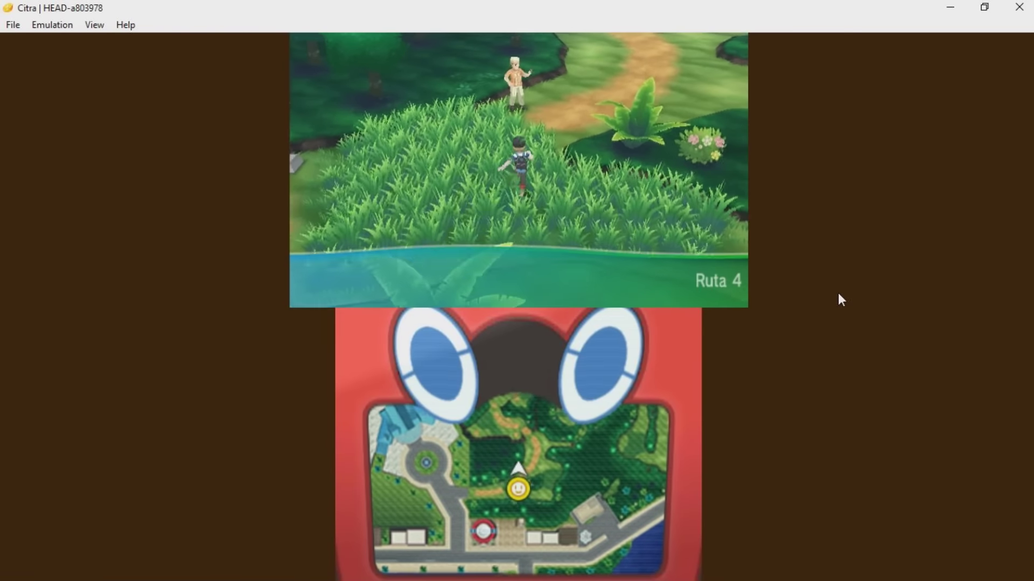
# - Review the graphics, input and general settings in the emulator configuration, closing it without changes
pyautogui.click(73, 25)
pyautogui.click(59, 101)
pyautogui.click(501, 125)
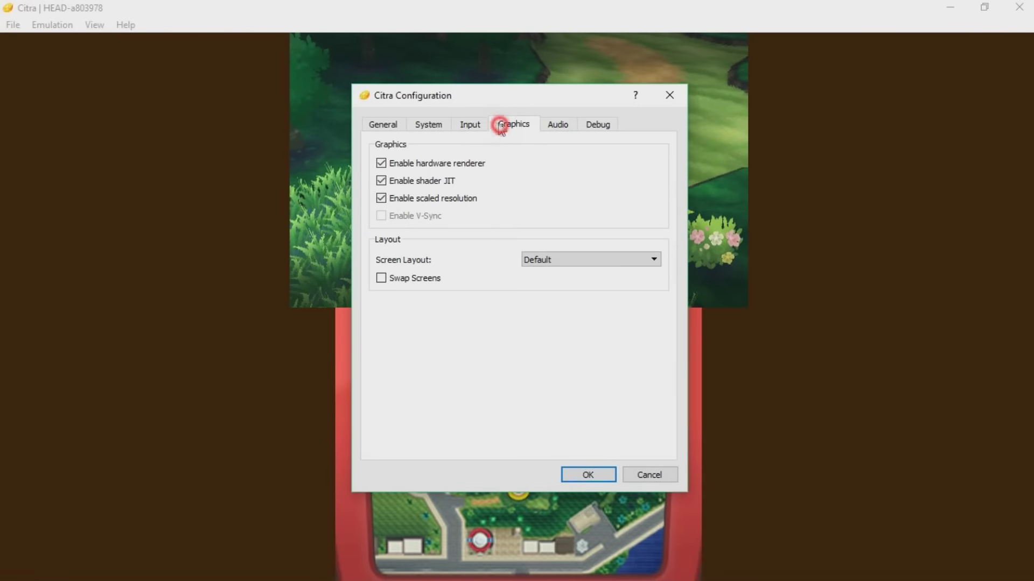
pyautogui.click(473, 127)
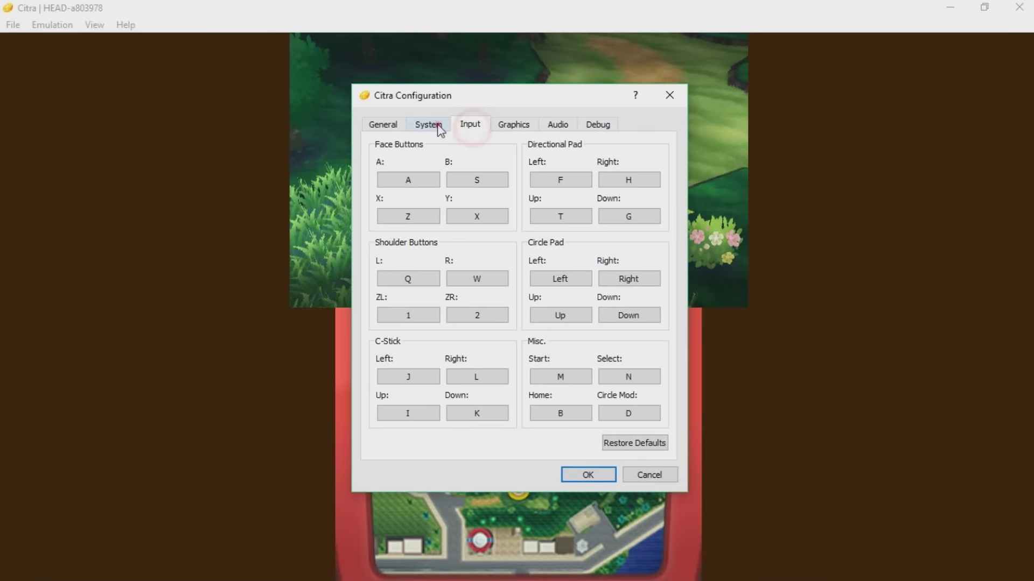
pyautogui.click(376, 125)
pyautogui.click(669, 96)
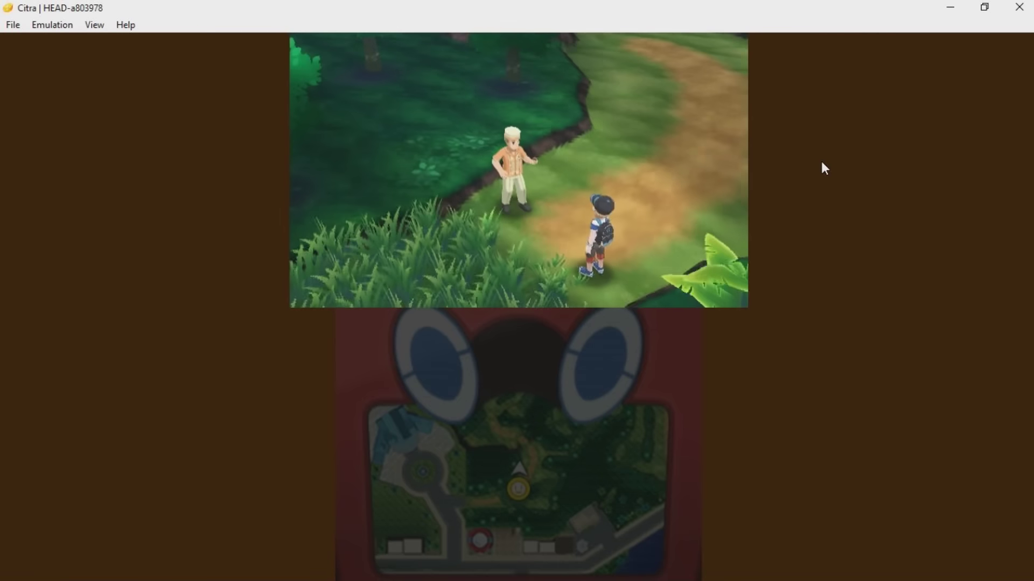
# - Battle the Ruta 4 trainer, attacking his Drifloon with Rayitoguap, and advance through the end of the fight
pyautogui.press('a')
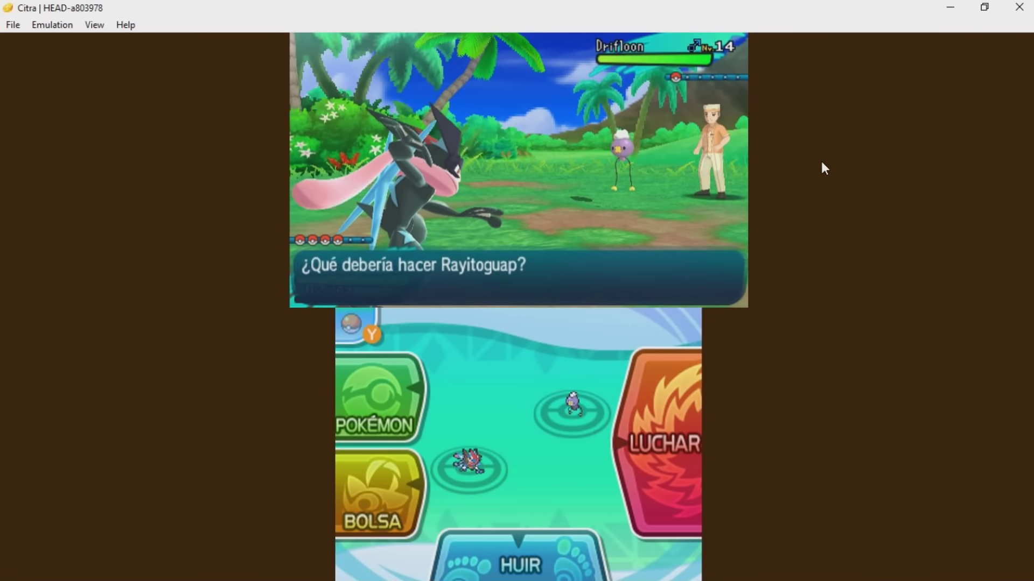
pyautogui.press('a')
pyautogui.press('a')
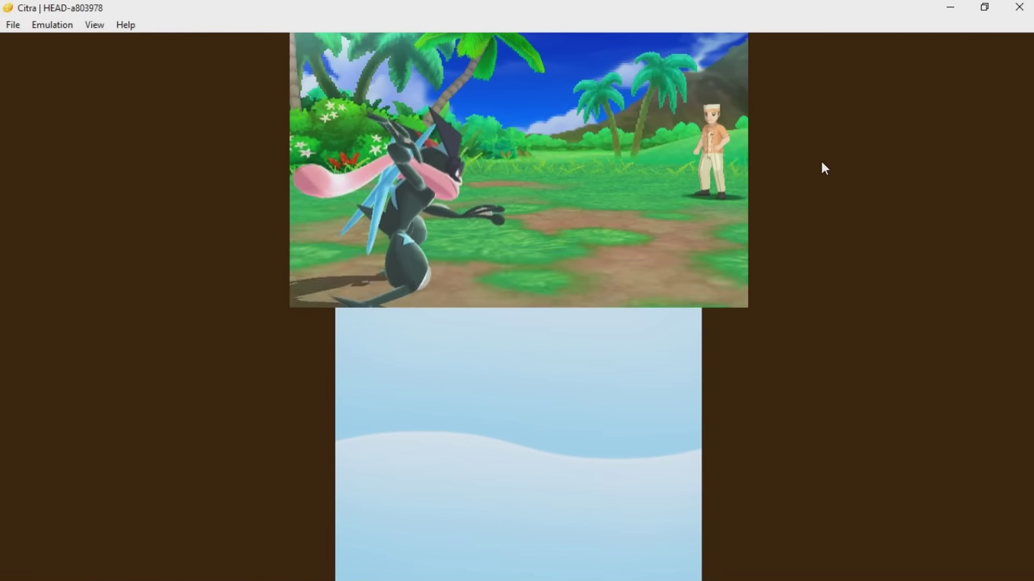
pyautogui.press('a')
pyautogui.press('a')
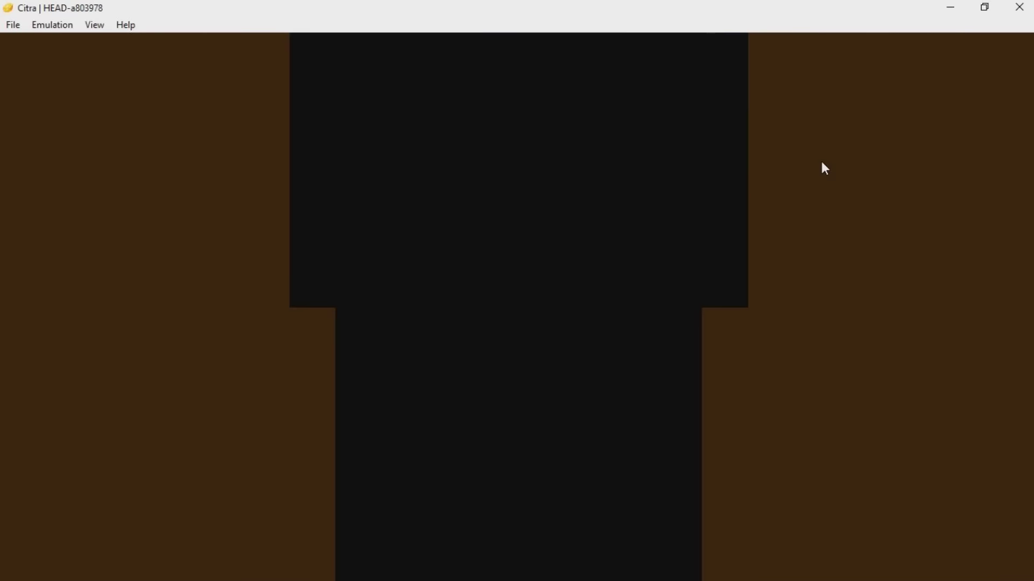
# - Close the running Citra through its console window and cancel the security warning for relaunching citra-qt.exe
pyautogui.moveTo(687, 575)
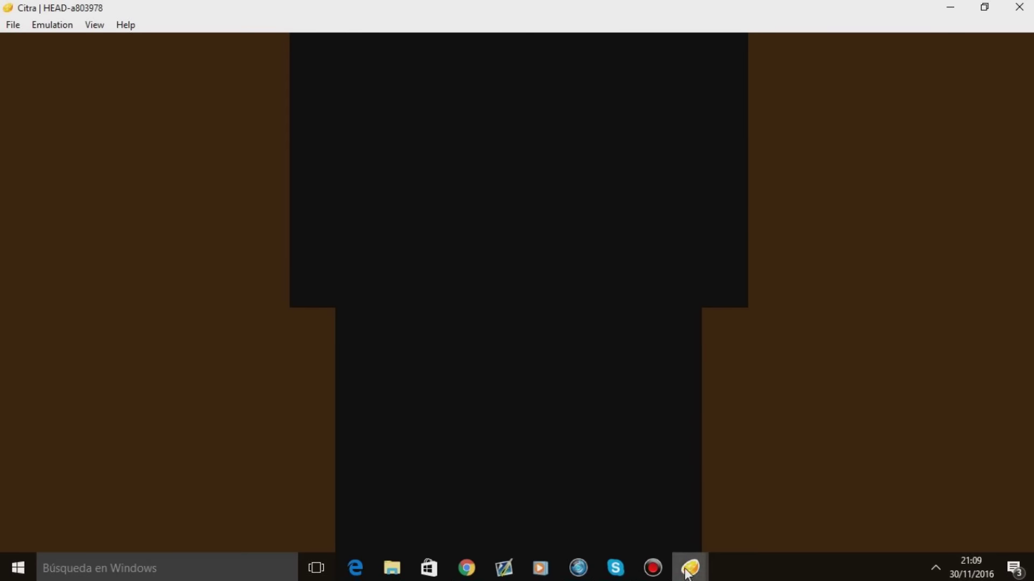
pyautogui.moveTo(677, 450)
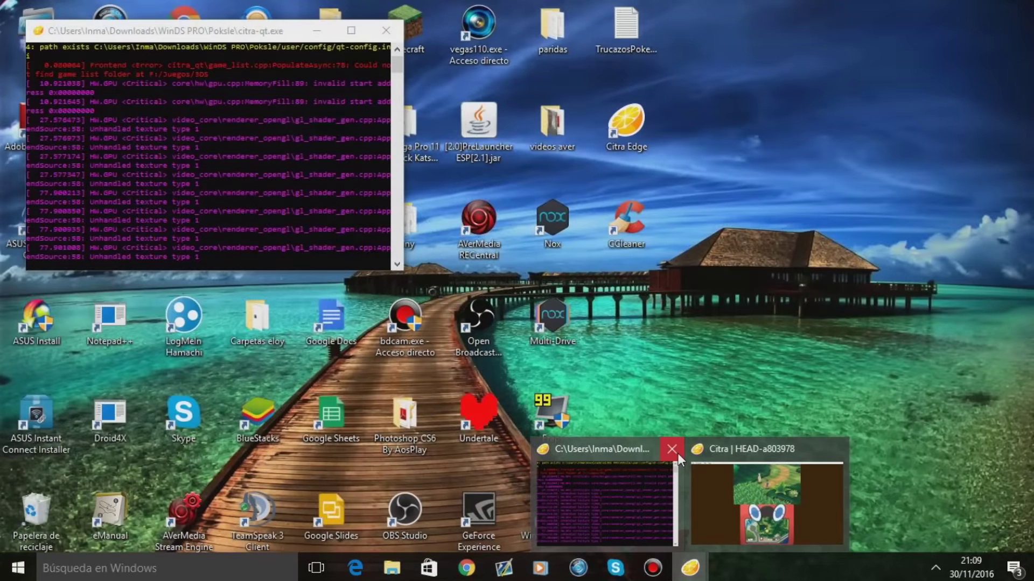
pyautogui.click(672, 451)
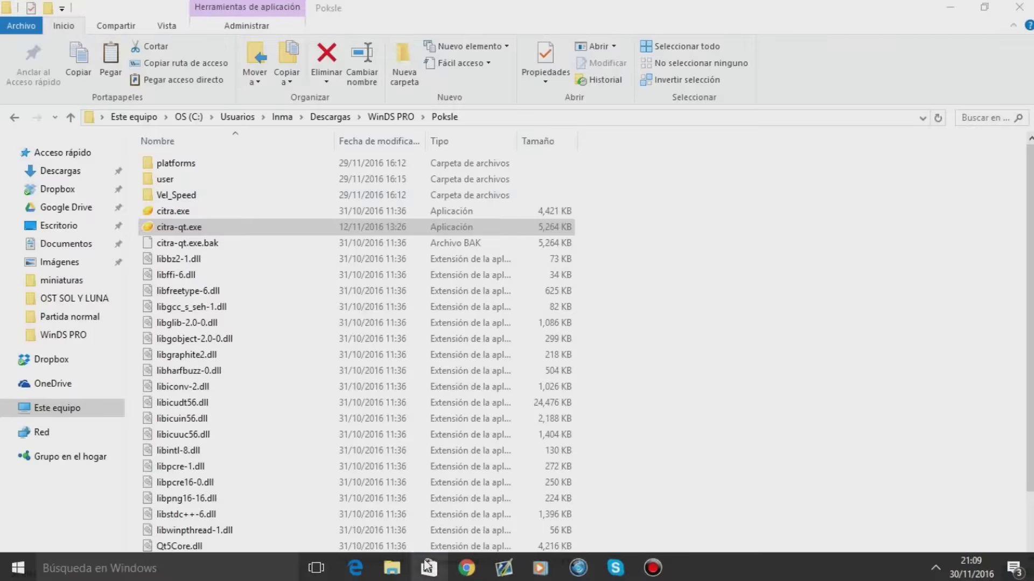
pyautogui.doubleClick(239, 227)
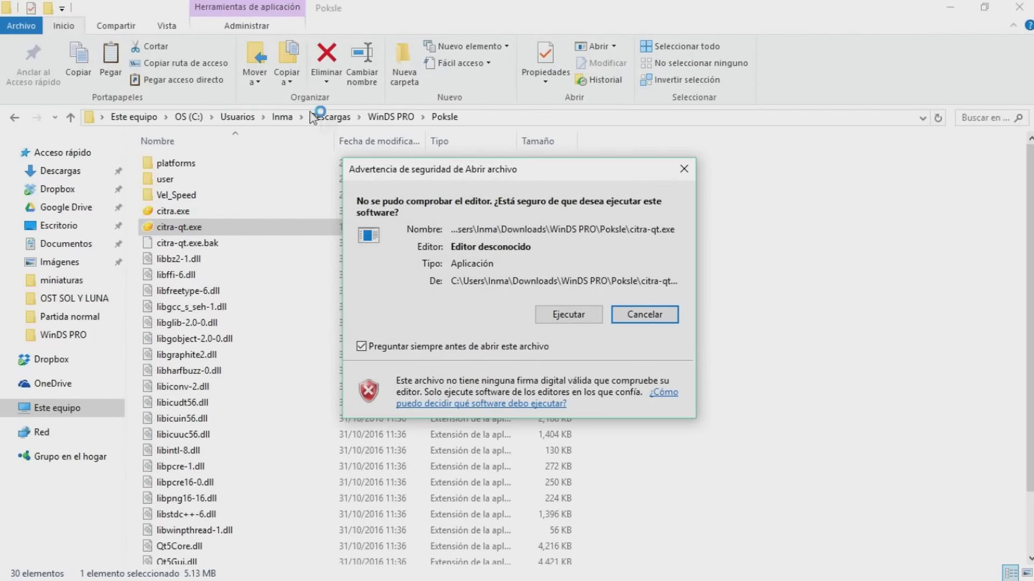
pyautogui.click(668, 313)
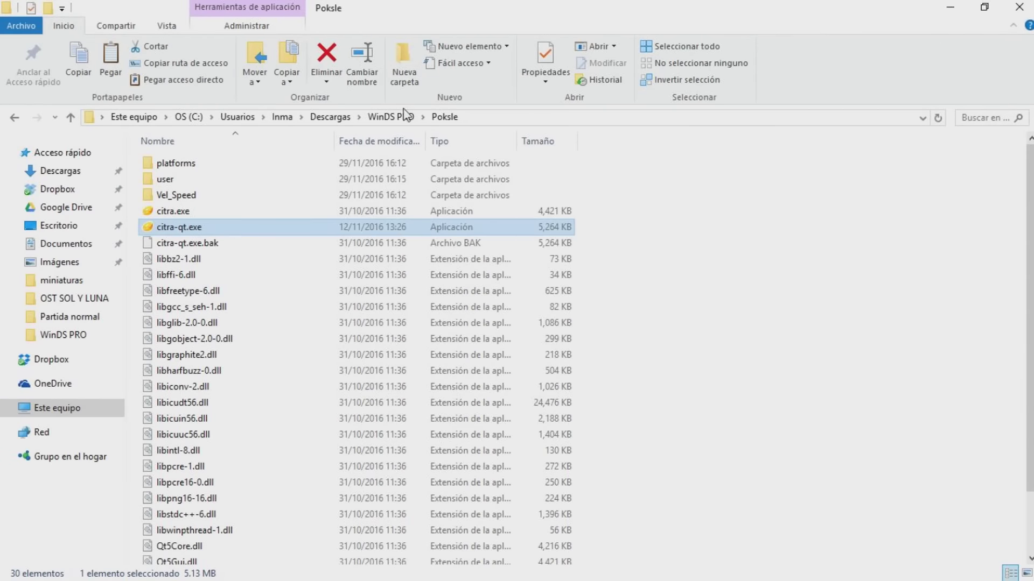
# - Copy the 0011c400 save folder from Omega Rubí inside the SavesSyL folder of WinDS PRO
pyautogui.click(391, 117)
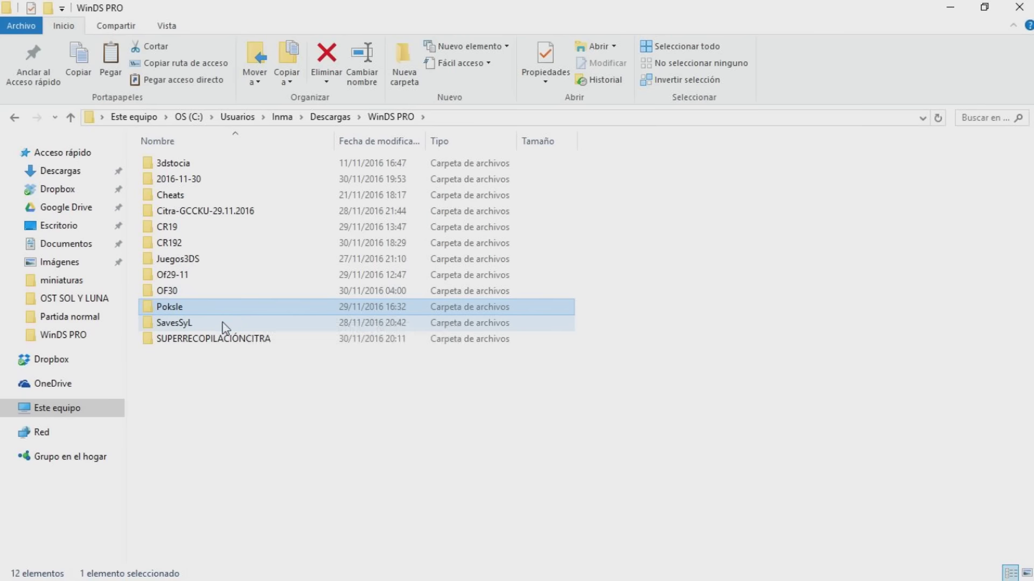
pyautogui.moveTo(224, 313)
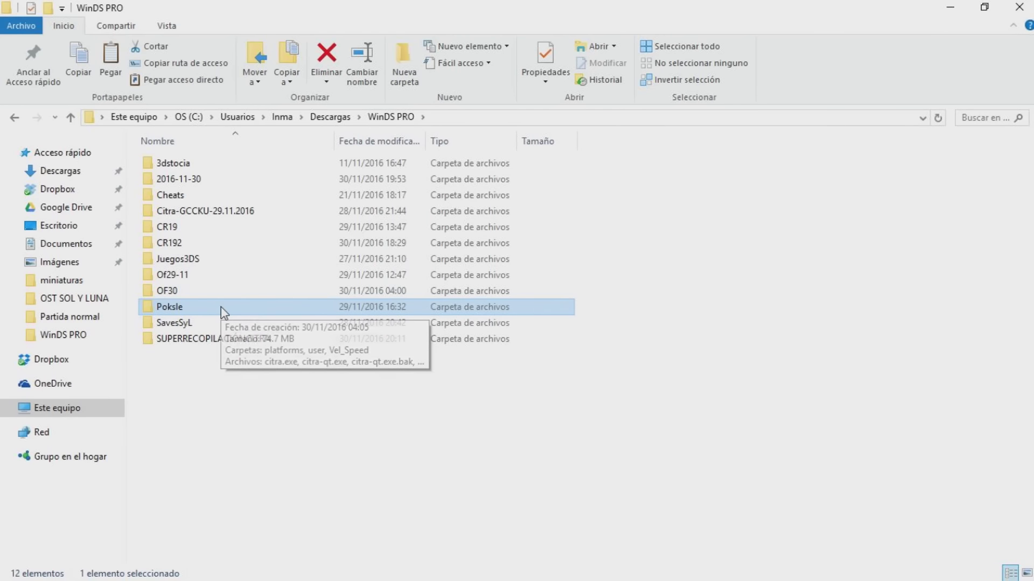
pyautogui.doubleClick(189, 323)
pyautogui.doubleClick(200, 211)
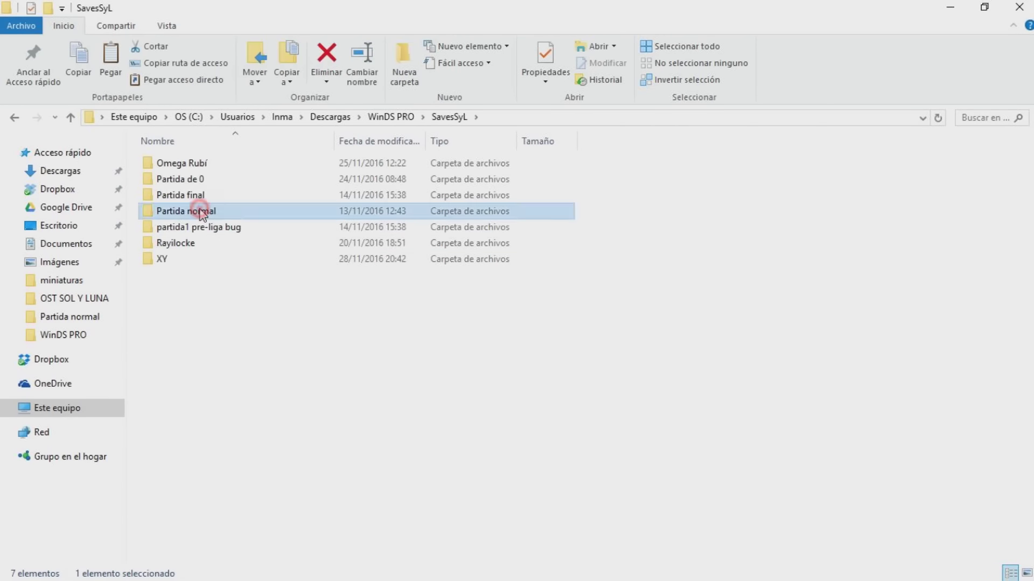
pyautogui.click(450, 118)
pyautogui.doubleClick(184, 164)
pyautogui.rightClick(182, 163)
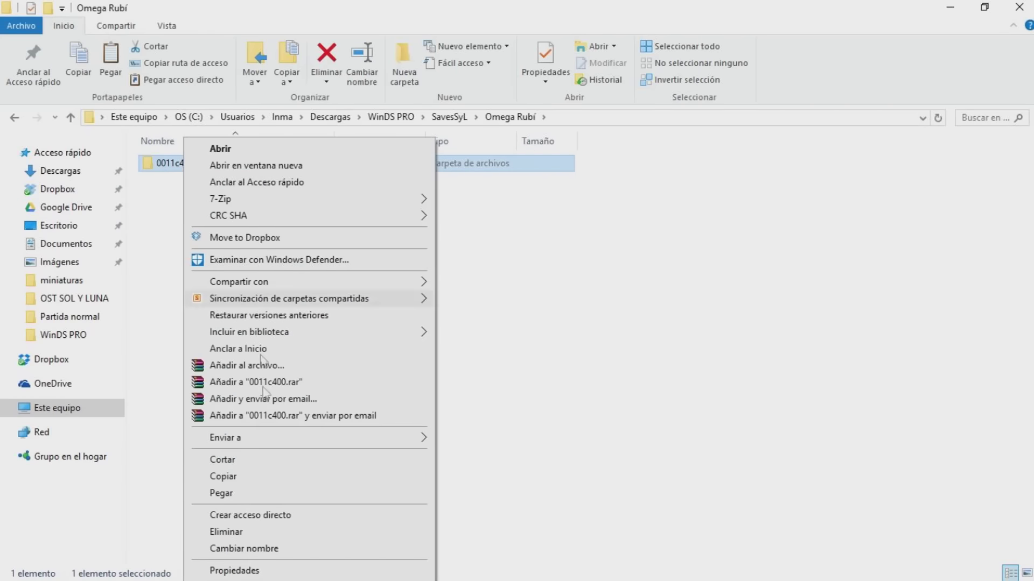
pyautogui.click(241, 477)
# - Go back to WinDS PRO and open the 00040000 title folder within Poksle's user, sdmc and Nintendo 3DS directories
pyautogui.click(450, 118)
pyautogui.click(398, 120)
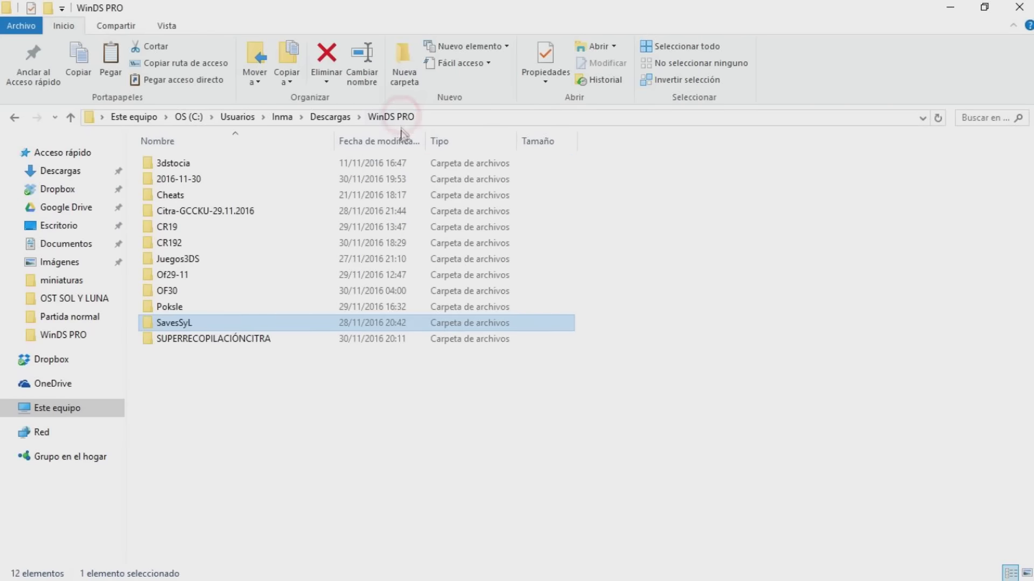
pyautogui.doubleClick(200, 309)
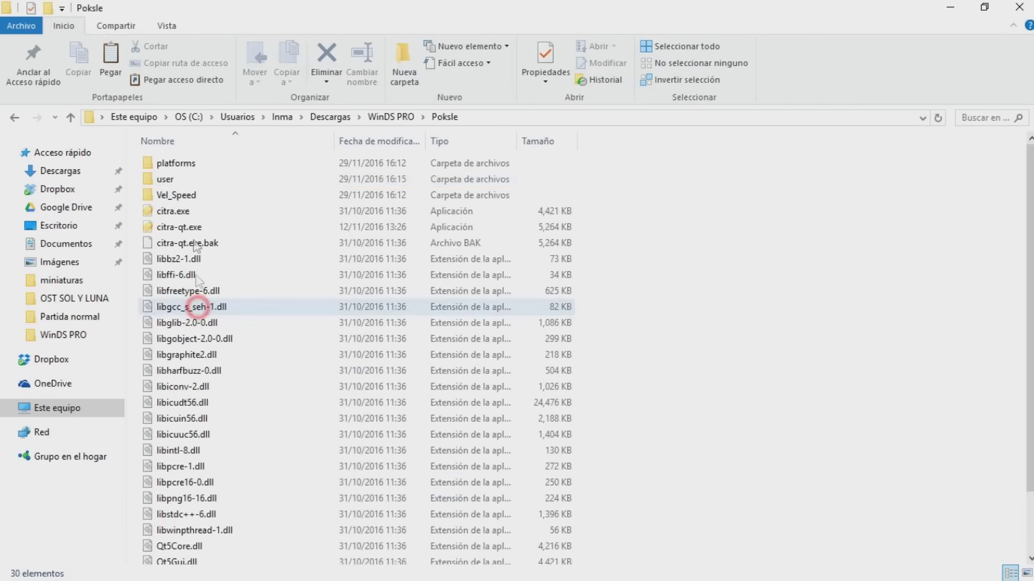
pyautogui.doubleClick(196, 181)
pyautogui.click(193, 212)
pyautogui.doubleClick(194, 212)
pyautogui.doubleClick(219, 177)
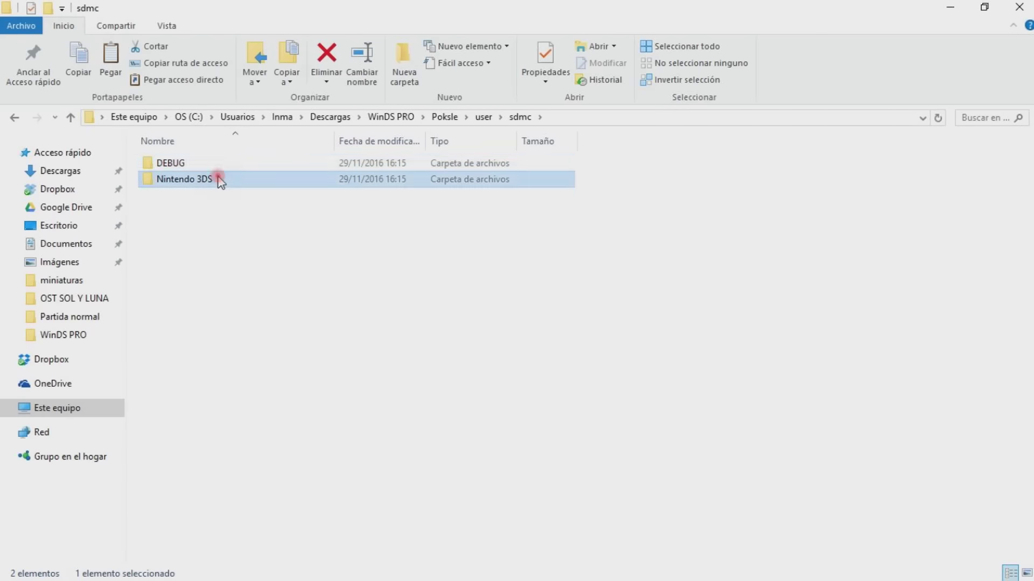
pyautogui.doubleClick(234, 164)
pyautogui.doubleClick(247, 166)
pyautogui.doubleClick(243, 181)
pyautogui.doubleClick(252, 167)
# - Paste the 0011c400 save folder into 00040000, replacing the existing files, and return to the WinDS PRO folder
pyautogui.rightClick(259, 292)
pyautogui.click(324, 400)
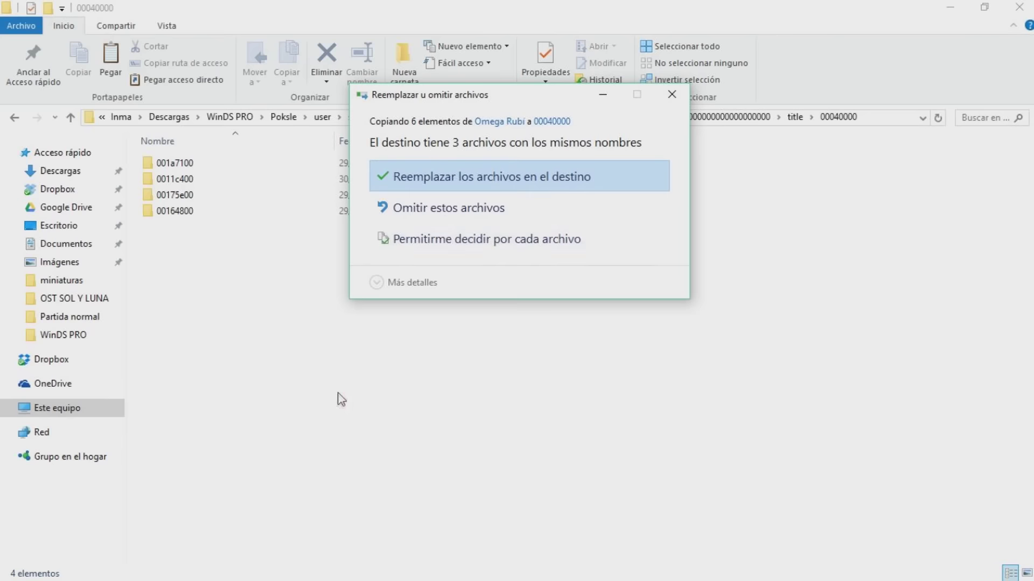
pyautogui.click(541, 168)
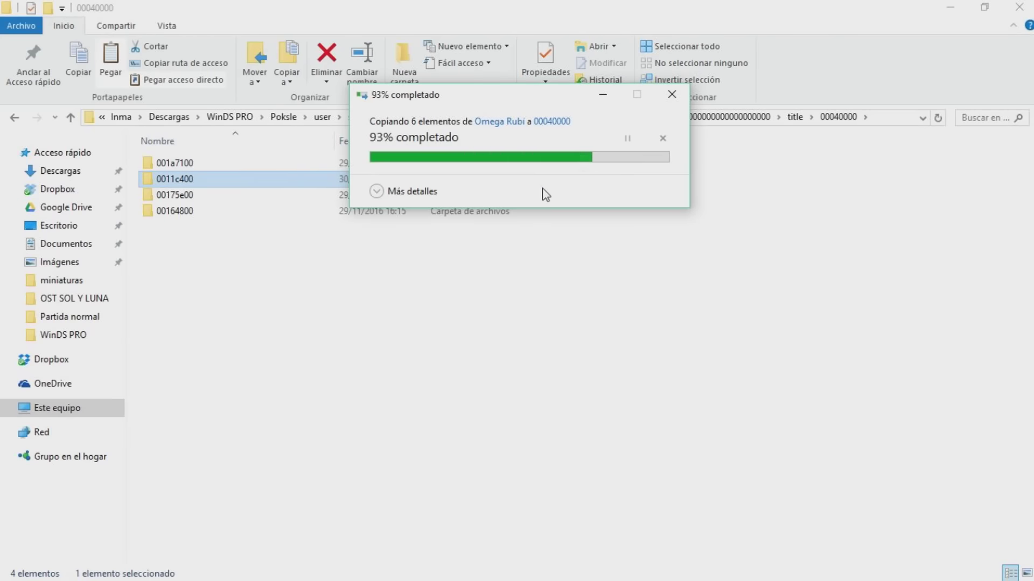
pyautogui.click(251, 117)
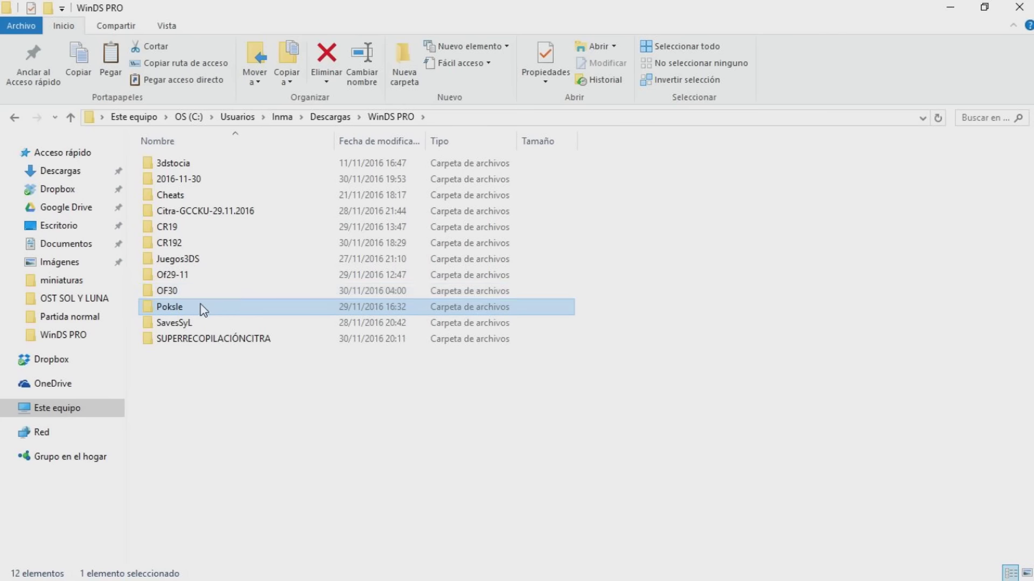
# - Launch citra-qt.exe from the Poksle folder, accept the security warning and maximize the Citra window
pyautogui.doubleClick(202, 307)
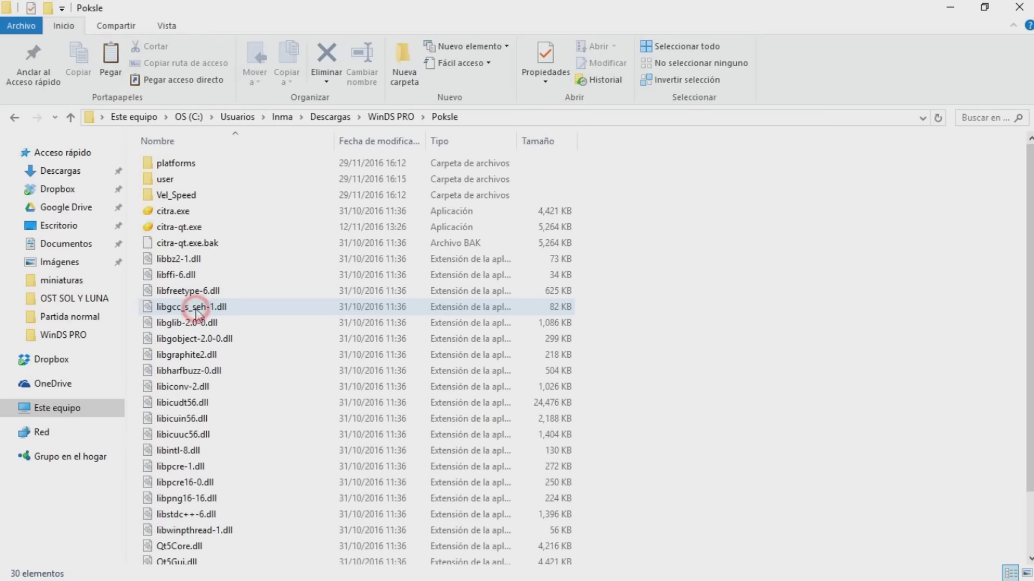
pyautogui.doubleClick(199, 228)
pyautogui.click(566, 315)
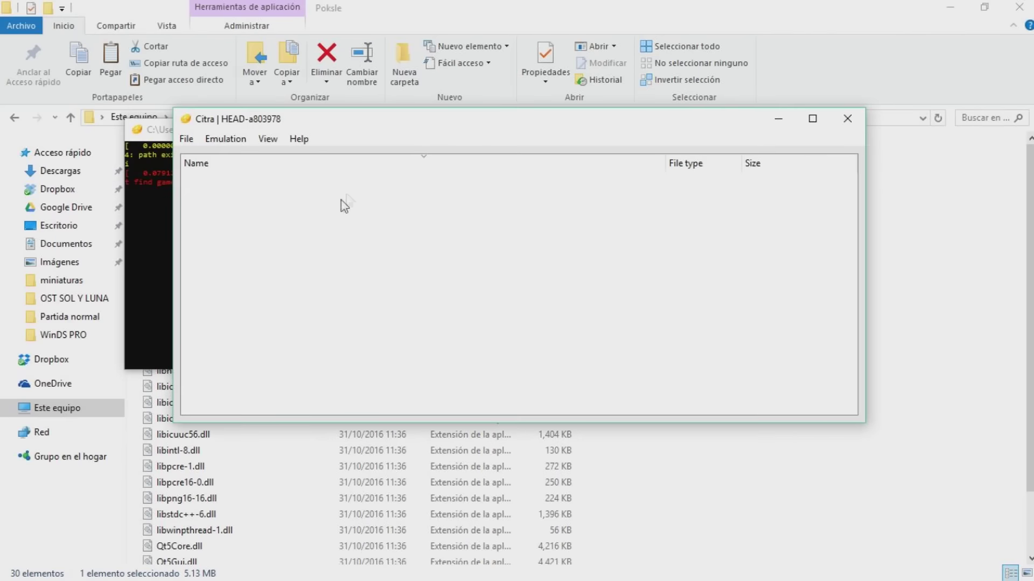
pyautogui.click(813, 119)
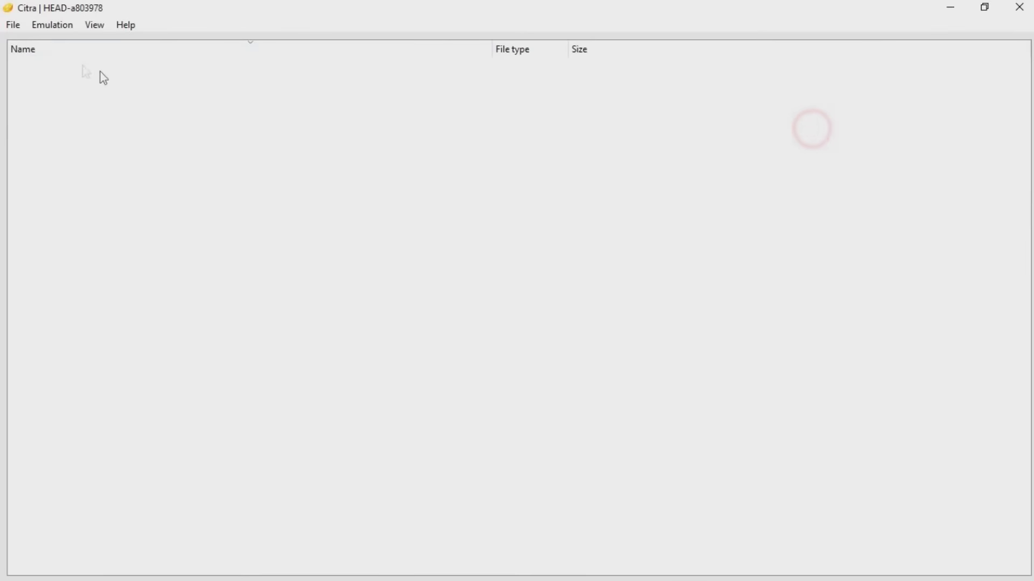
# - Set Citra's game directory to the Juegos3DS folder inside WinDS PRO
pyautogui.click(13, 24)
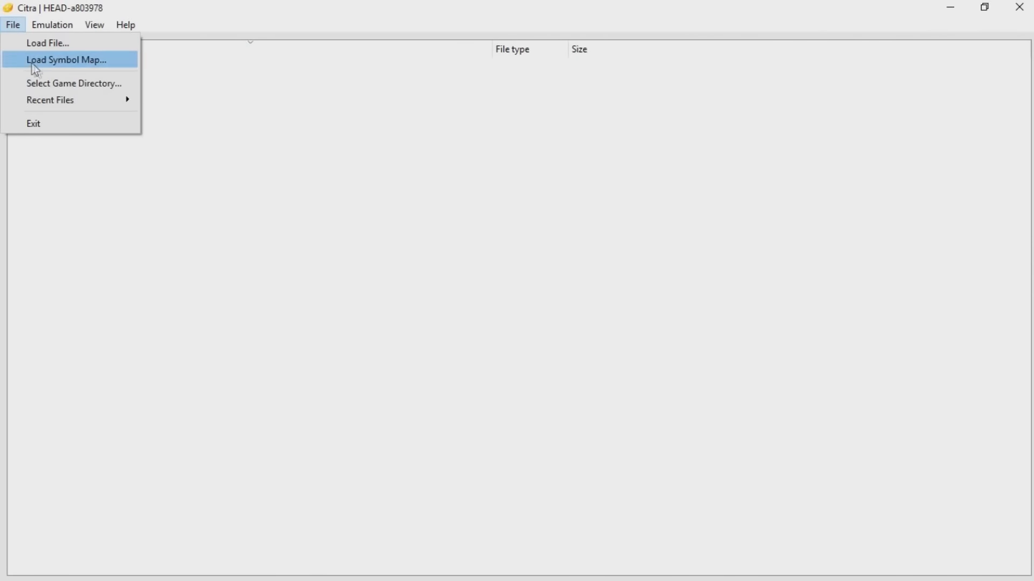
pyautogui.click(42, 81)
pyautogui.click(185, 52)
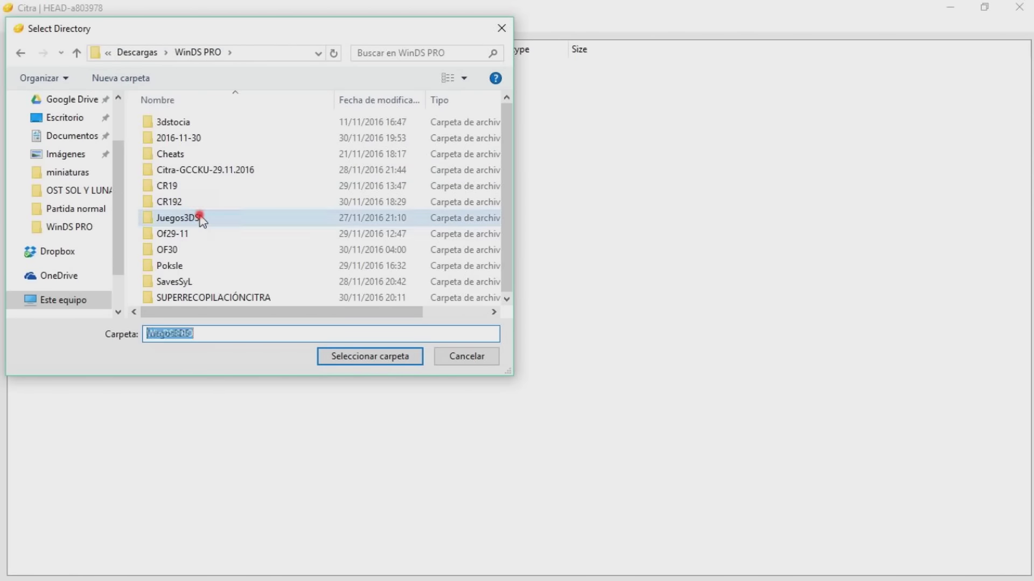
pyautogui.doubleClick(199, 218)
pyautogui.click(364, 357)
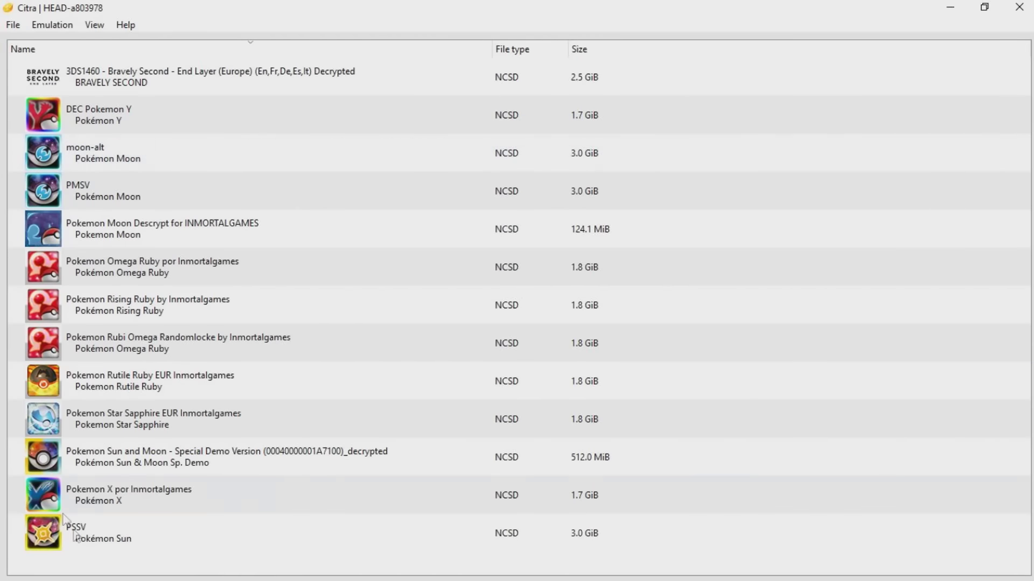
# - Start Pokemon Omega Ruby por Inmortalgames and get past the intro and title screens into the saved game
pyautogui.doubleClick(107, 278)
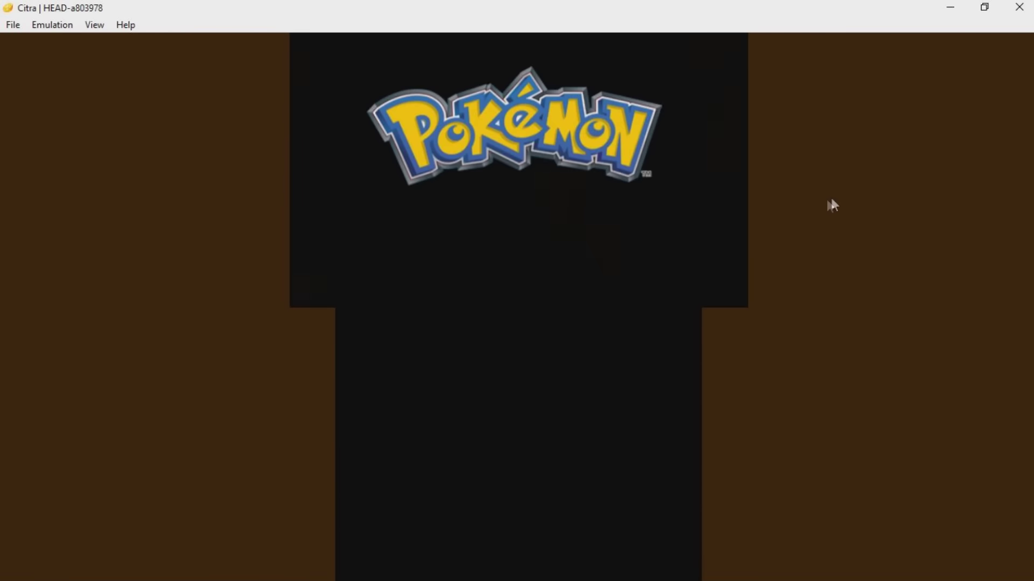
pyautogui.press('a')
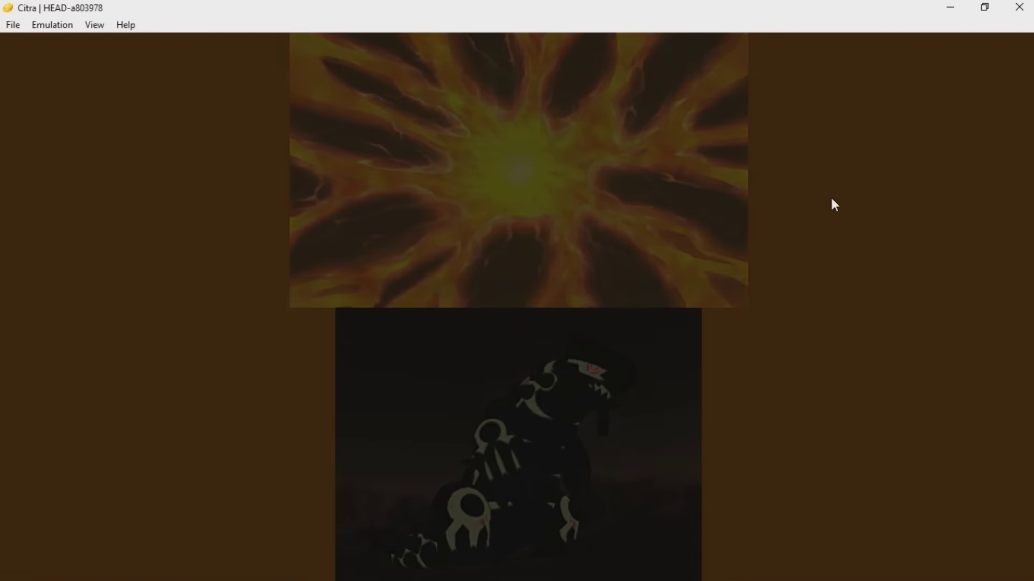
pyautogui.press('a')
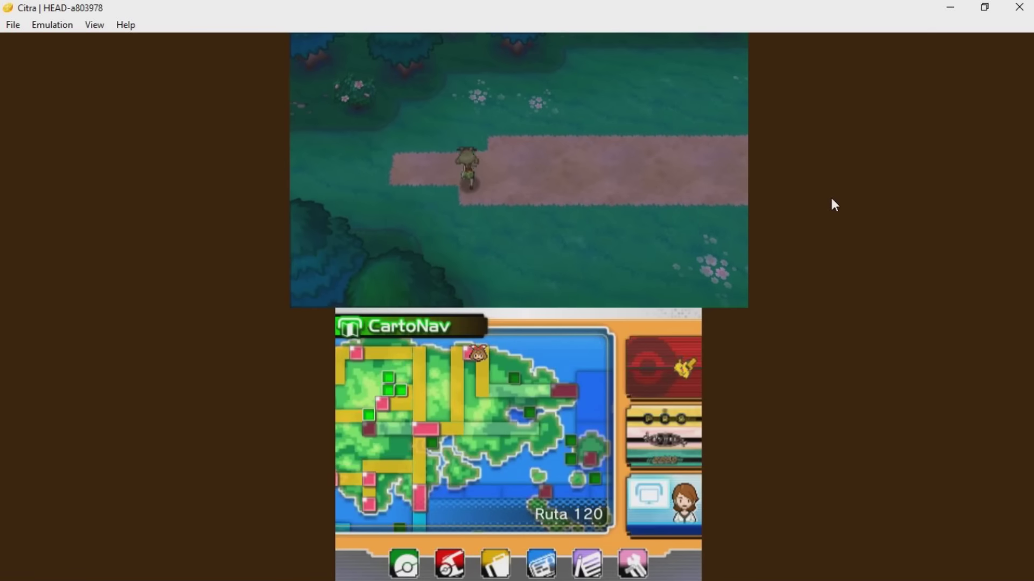
# - Walk the character up and down the clearing on Ruta 120, following the path east to the tall grass
pyautogui.press('Up')
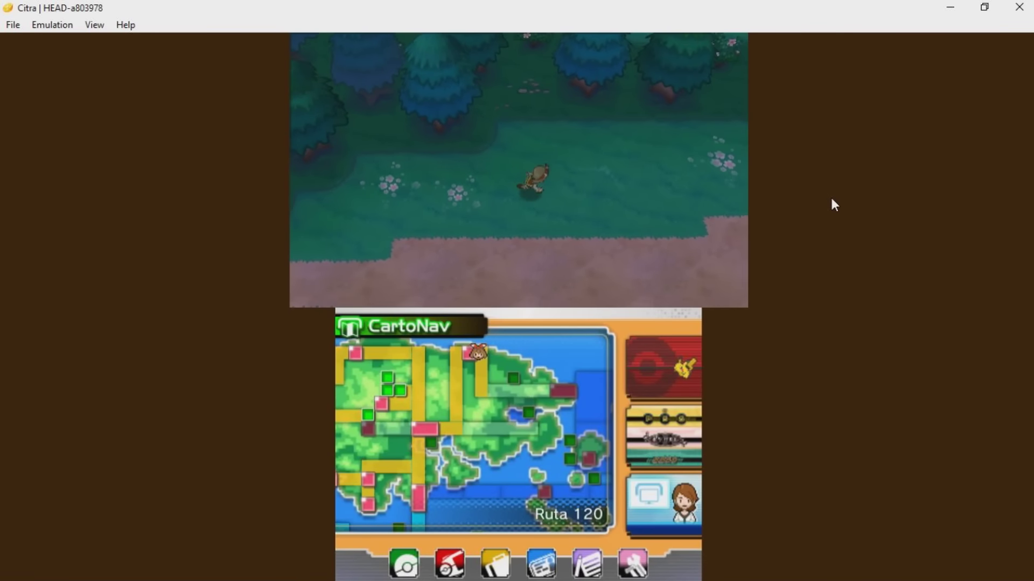
pyautogui.press('Down')
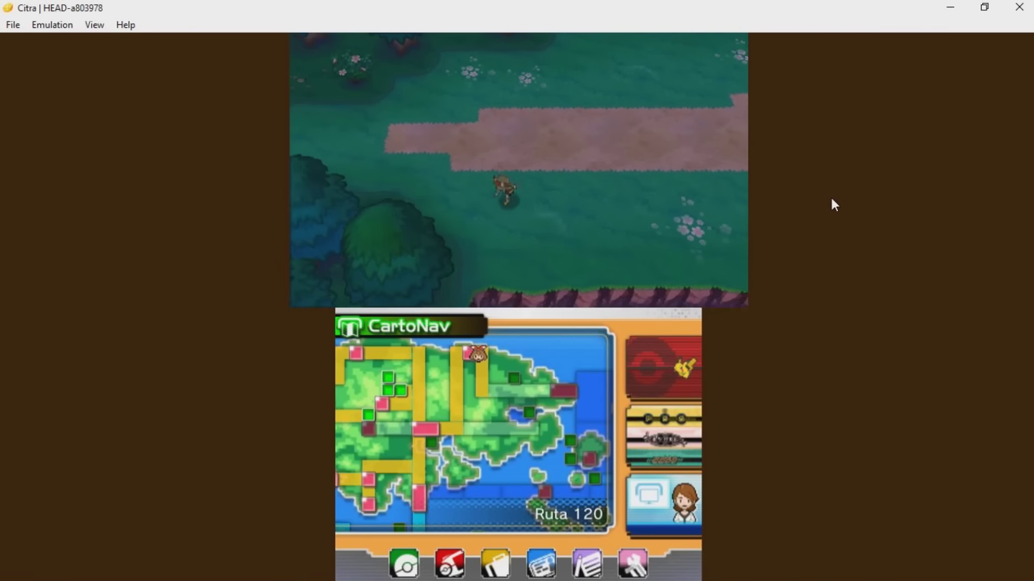
pyautogui.press('Up')
pyautogui.press('Up')
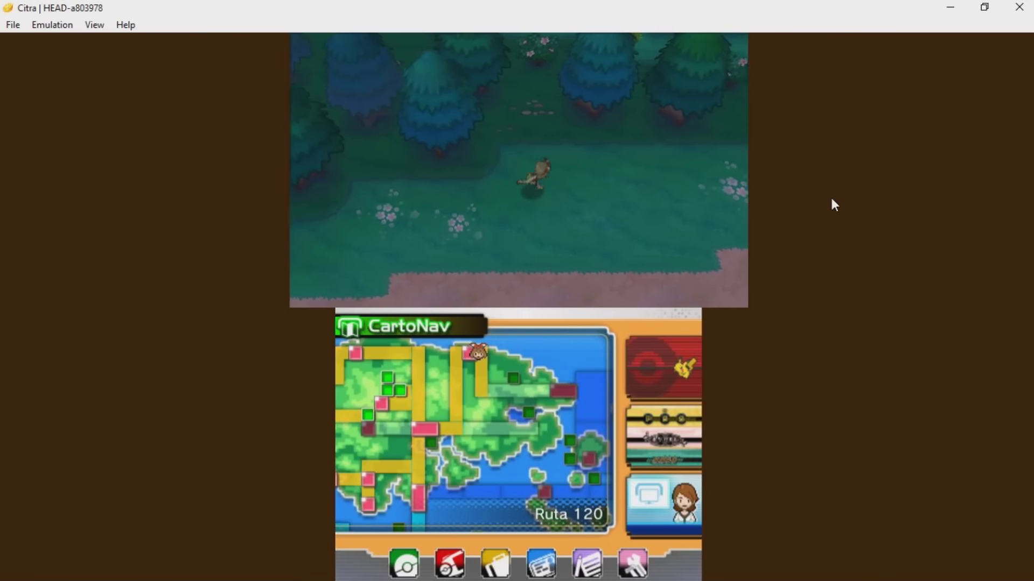
pyautogui.press('Right')
pyautogui.press('Up')
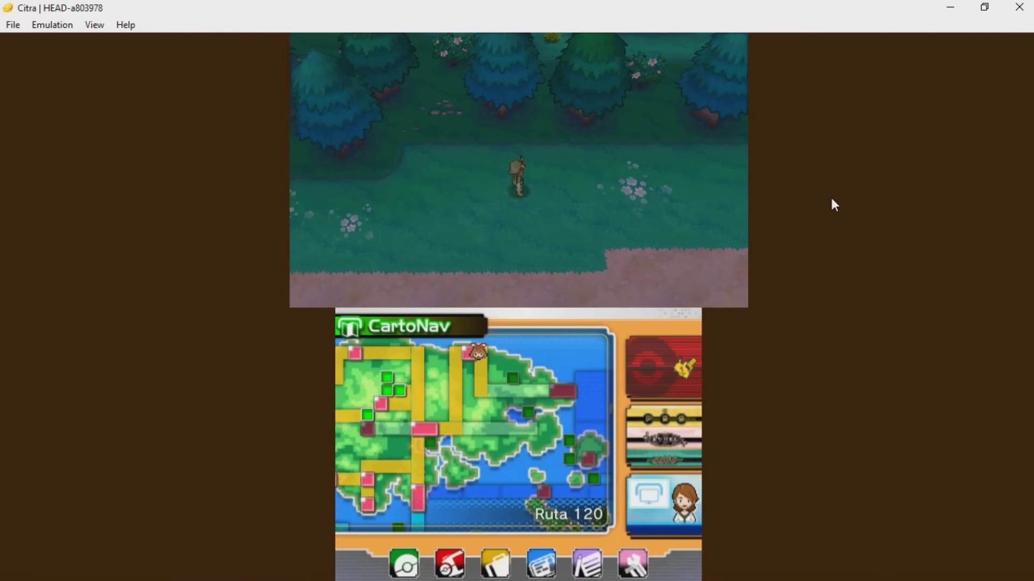
pyautogui.press('Right')
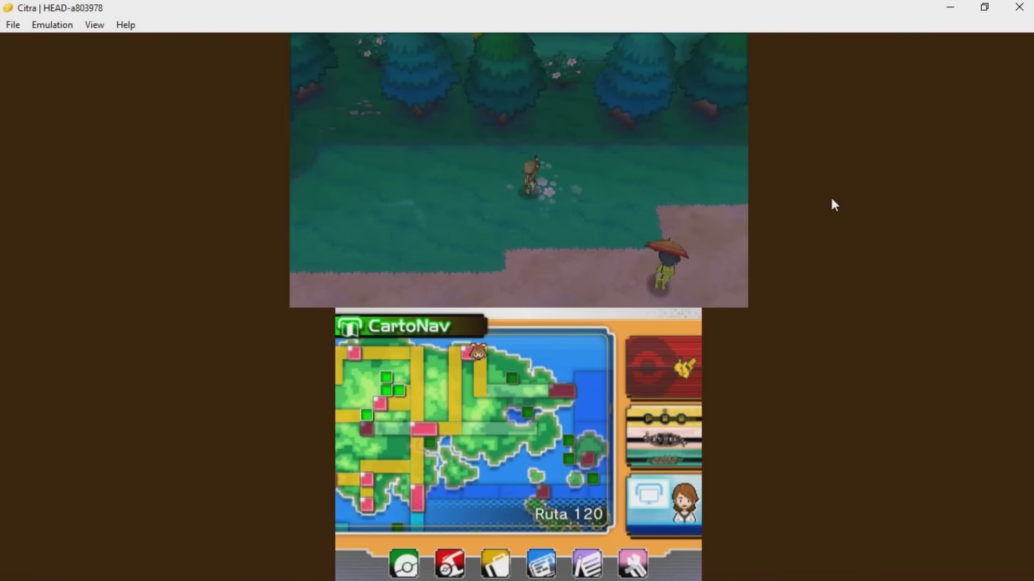
pyautogui.press('Right')
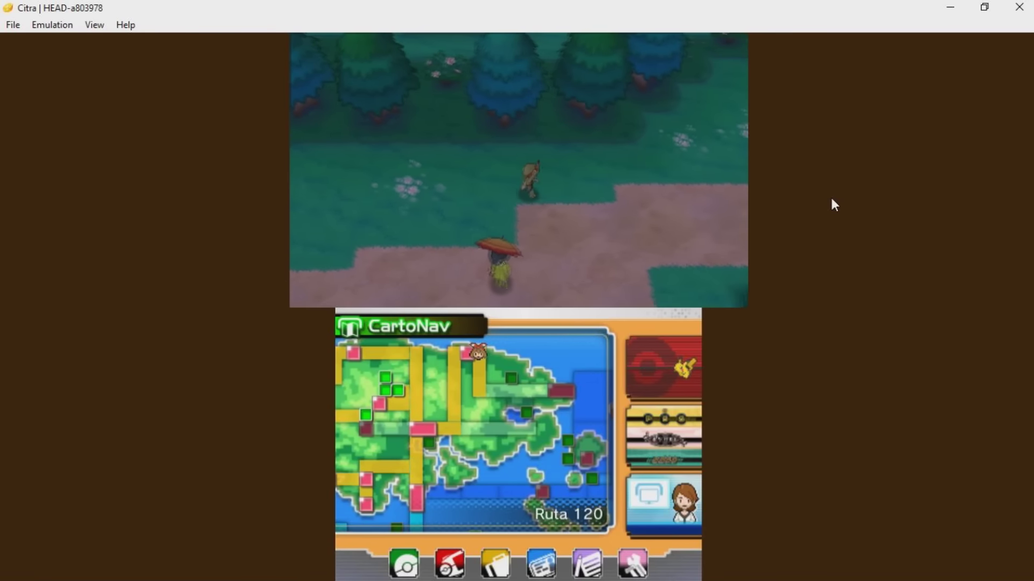
pyautogui.press('Right')
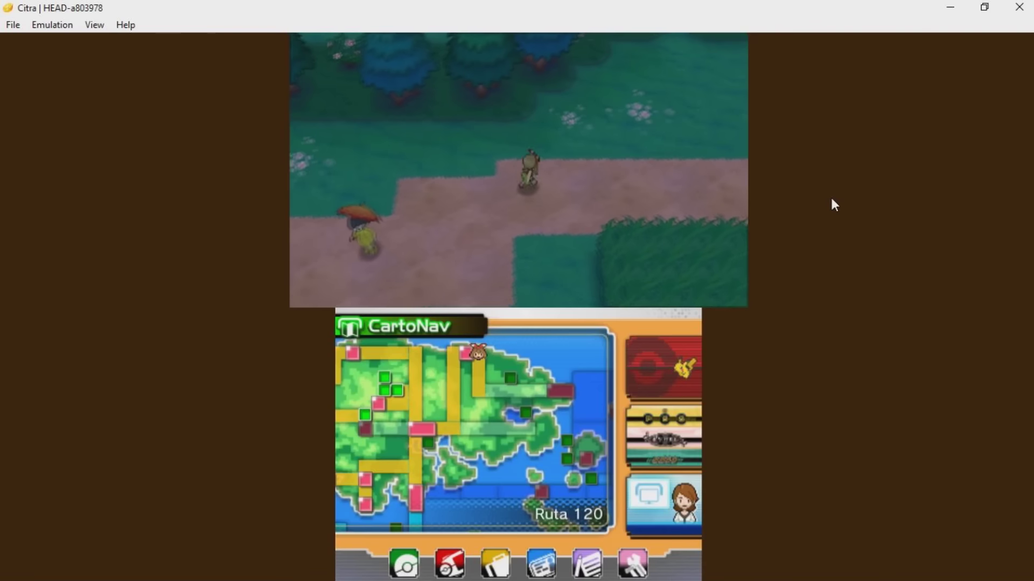
pyautogui.press('Right')
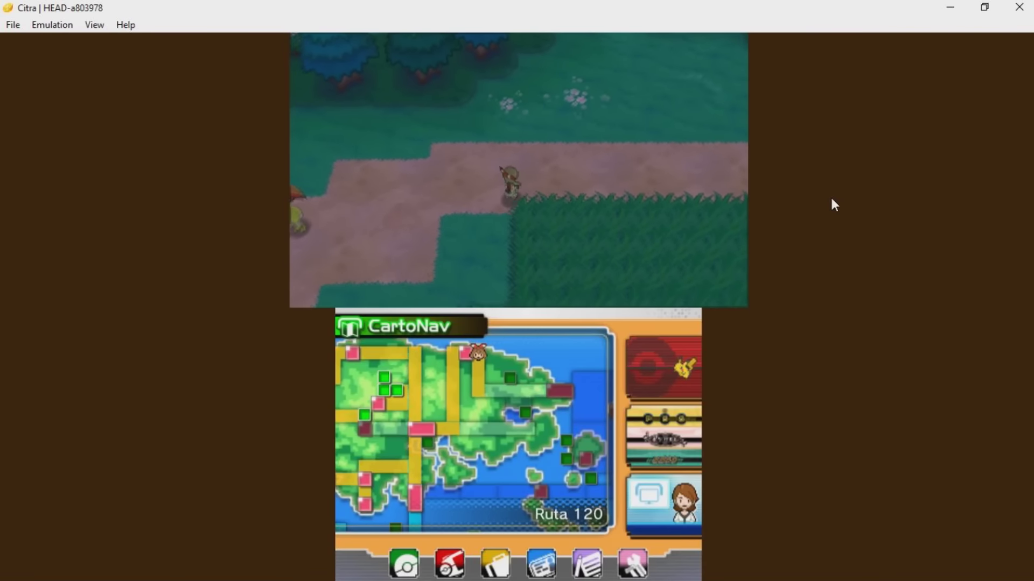
# - Move the character down and east through the tall grass on Ruta 120 to trigger a wild battle
pyautogui.press('Down')
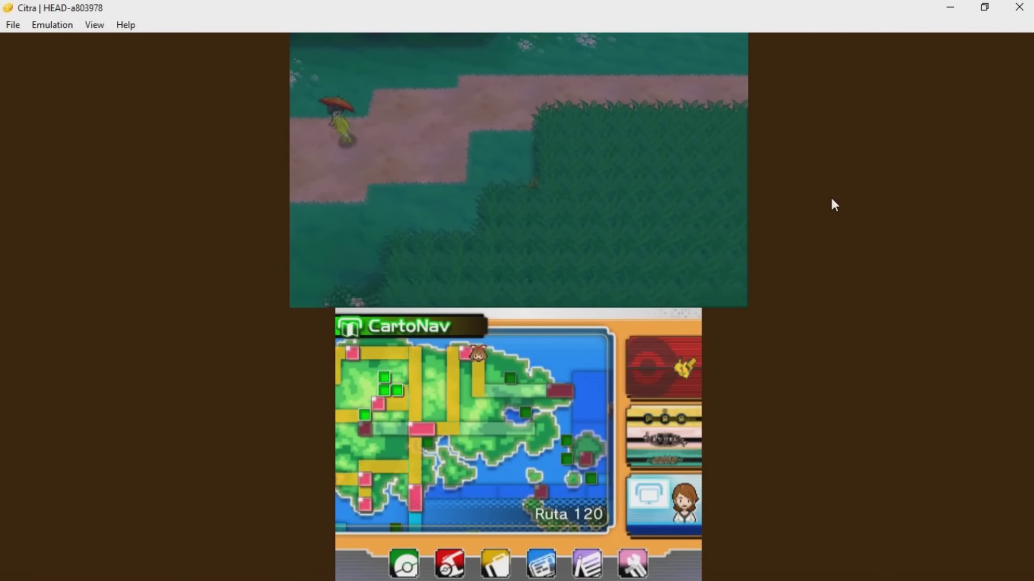
pyautogui.press('Down')
pyautogui.press('Right')
pyautogui.press('Right')
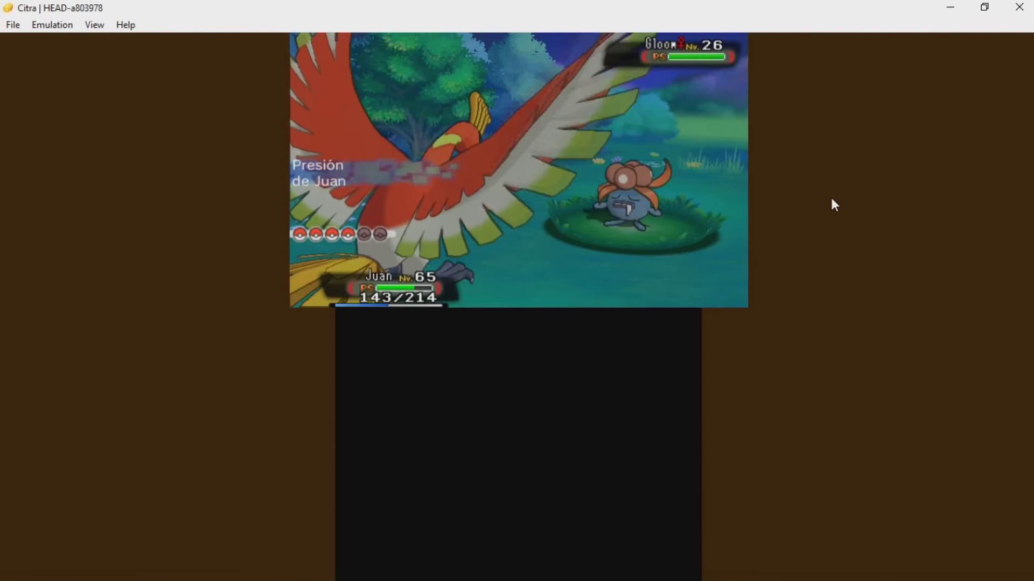
# - Battle the wild Gloom, and against the wild Linoone choose Luchar and try the Fuego Sagrado move
pyautogui.press('a')
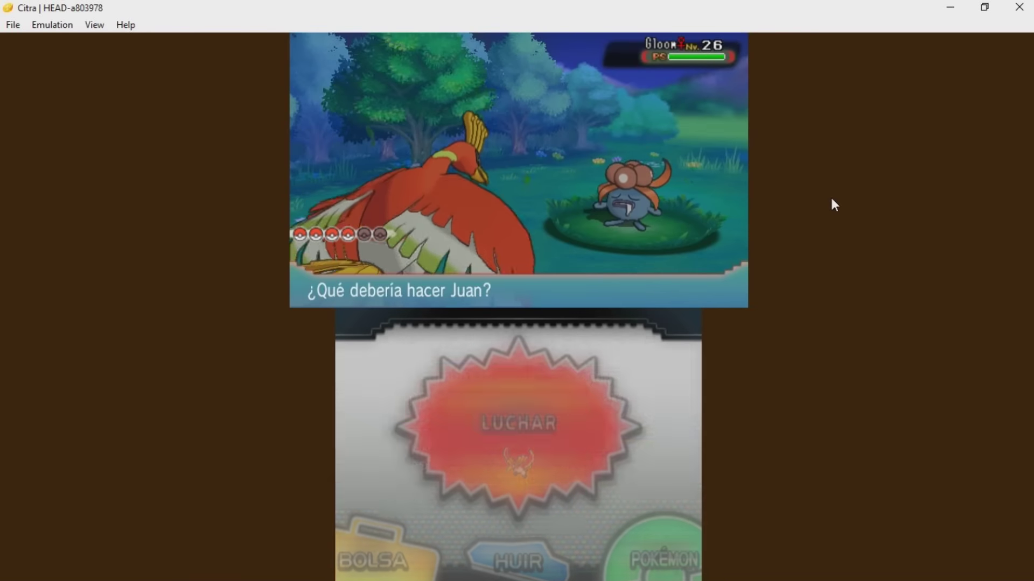
pyautogui.press('a')
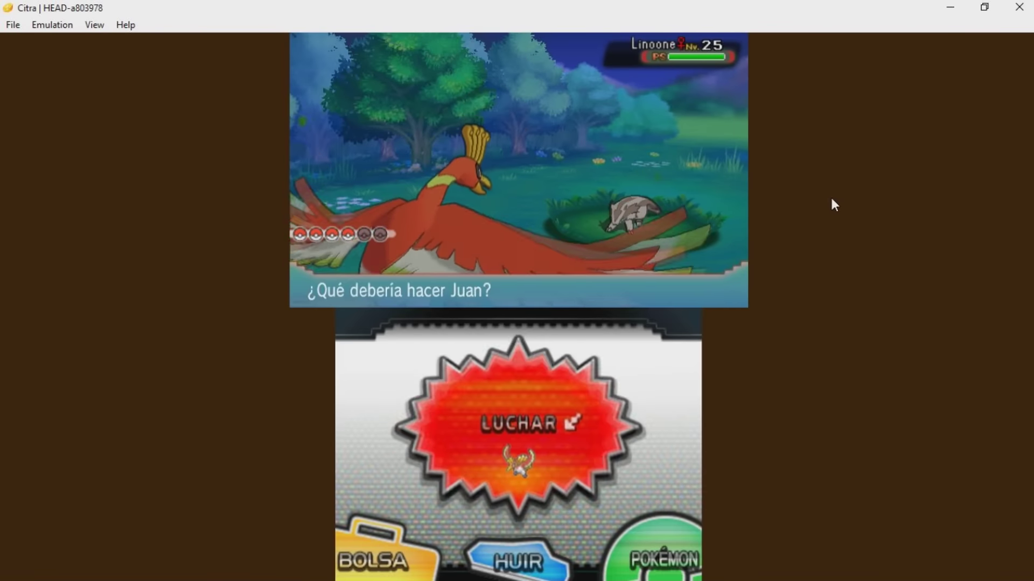
pyautogui.press('a')
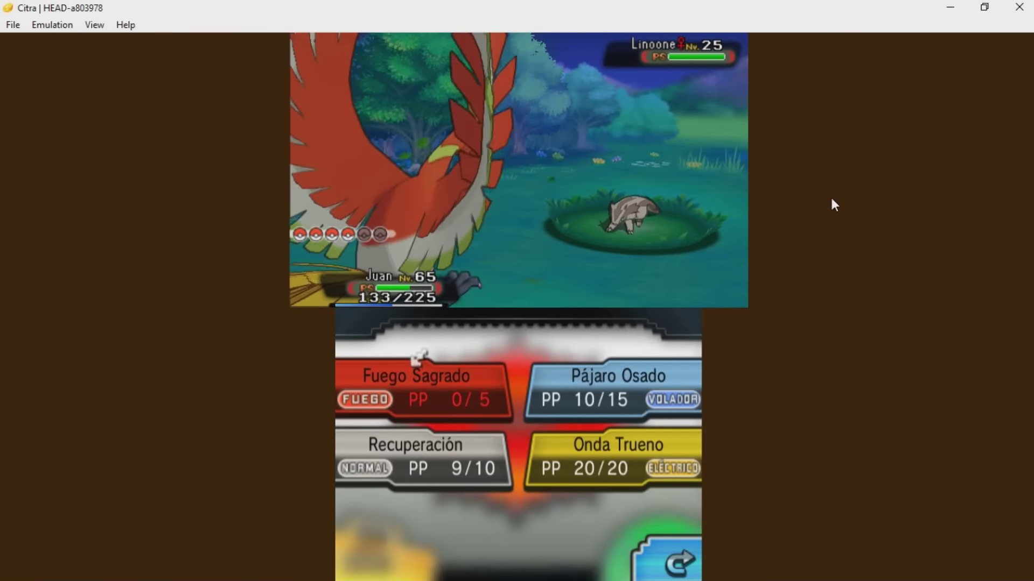
pyautogui.press('a')
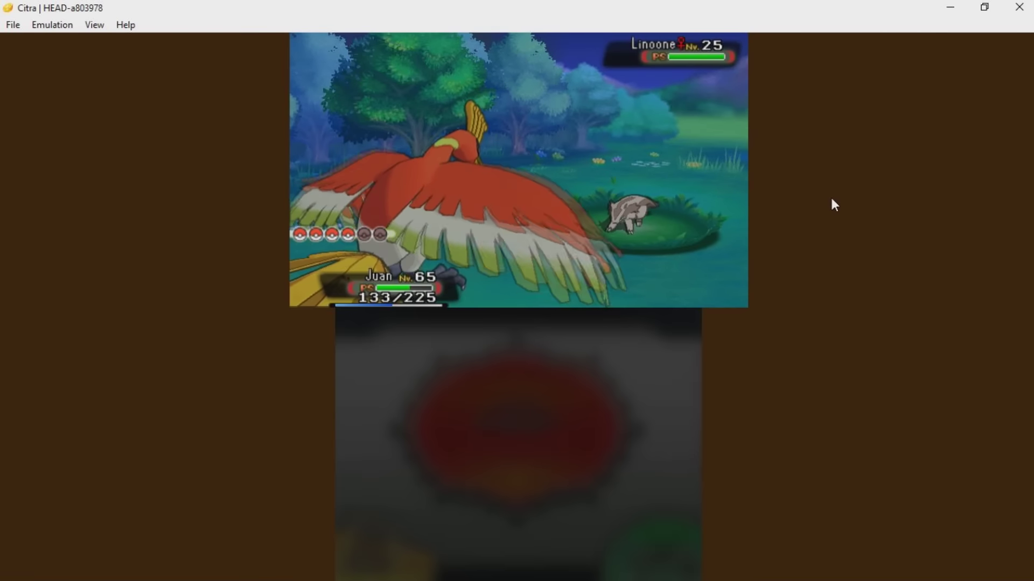